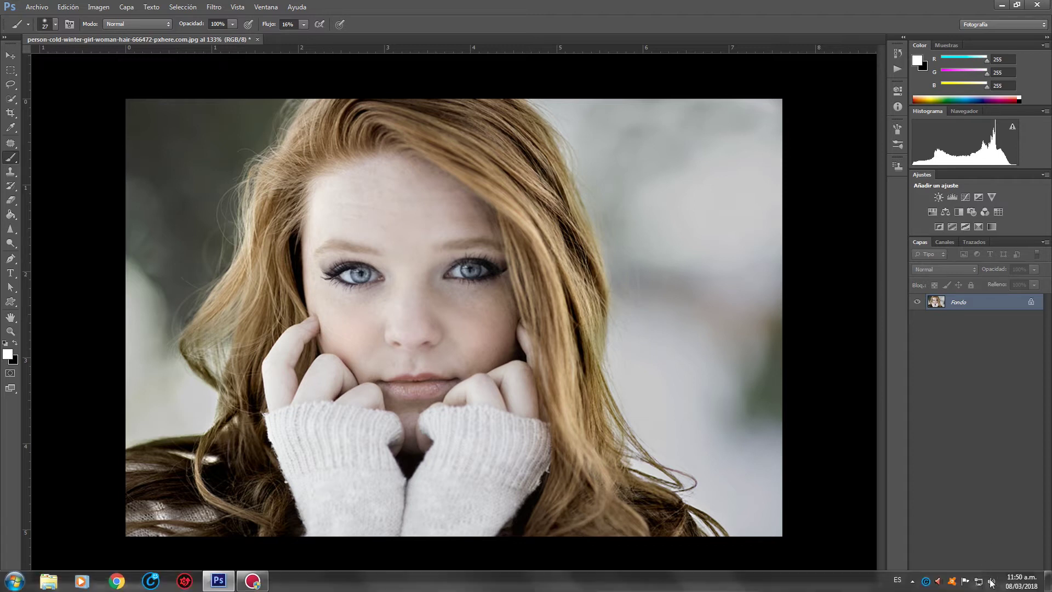
# Step: Add a Gradient Map adjustment layer and open its gradient in the Gradient Editor
pyautogui.click(989, 586)
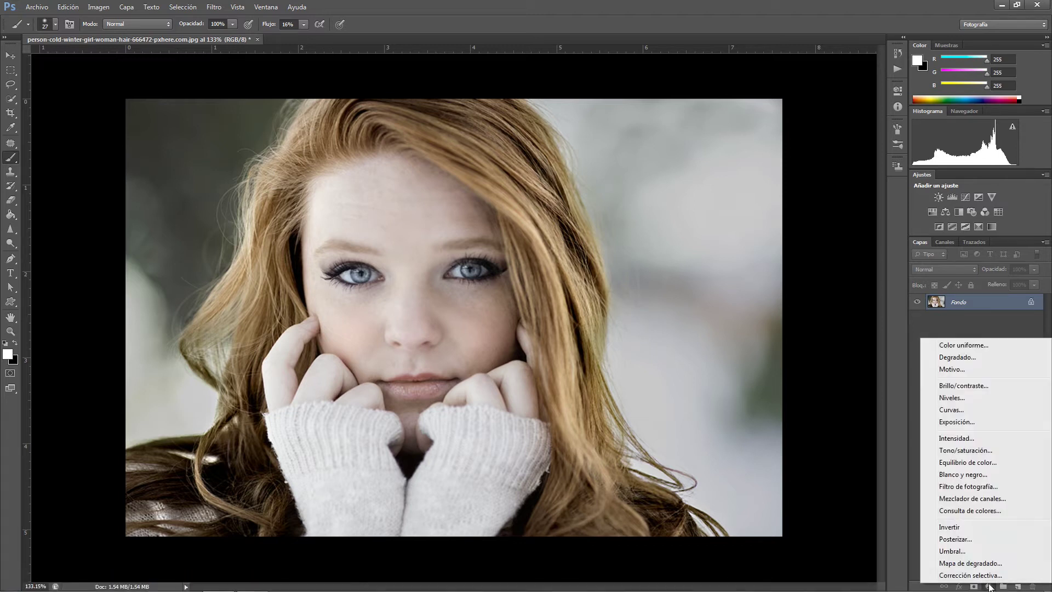
pyautogui.click(954, 558)
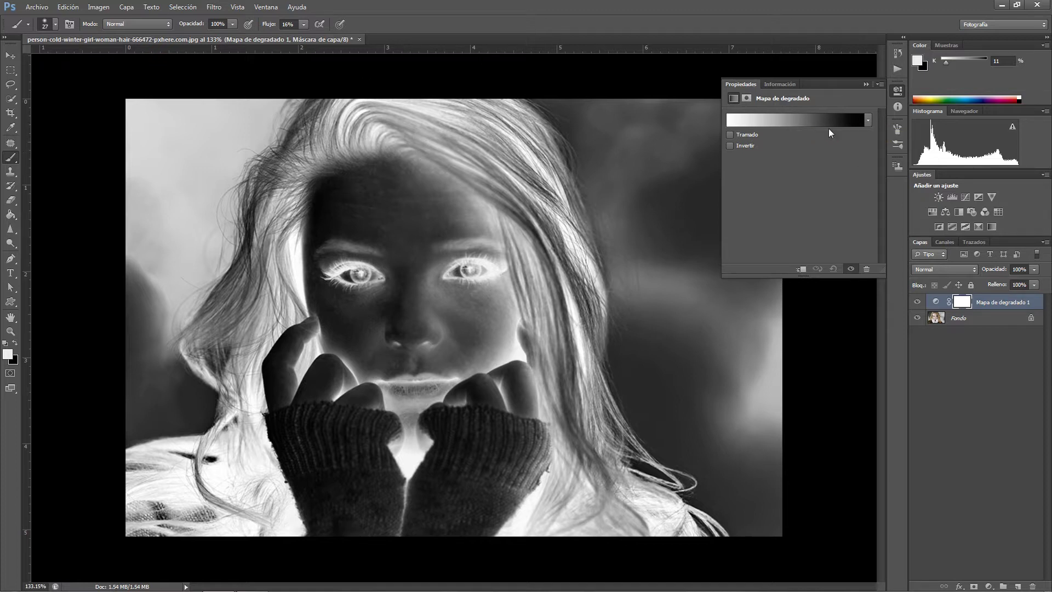
pyautogui.click(773, 119)
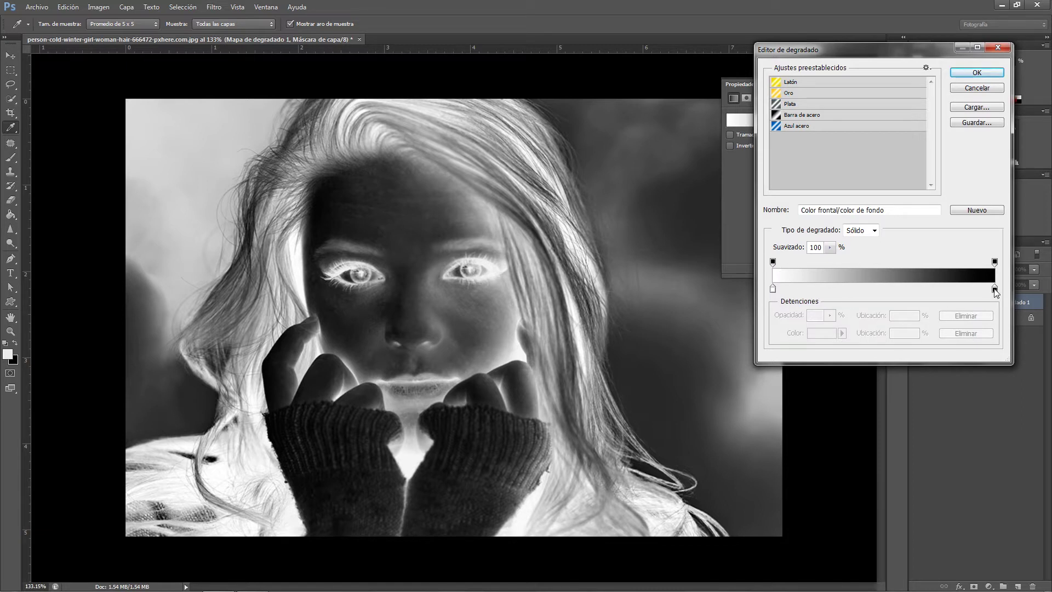
# Step: Set the gradient's left stop to dark red 470c0c
pyautogui.click(774, 290)
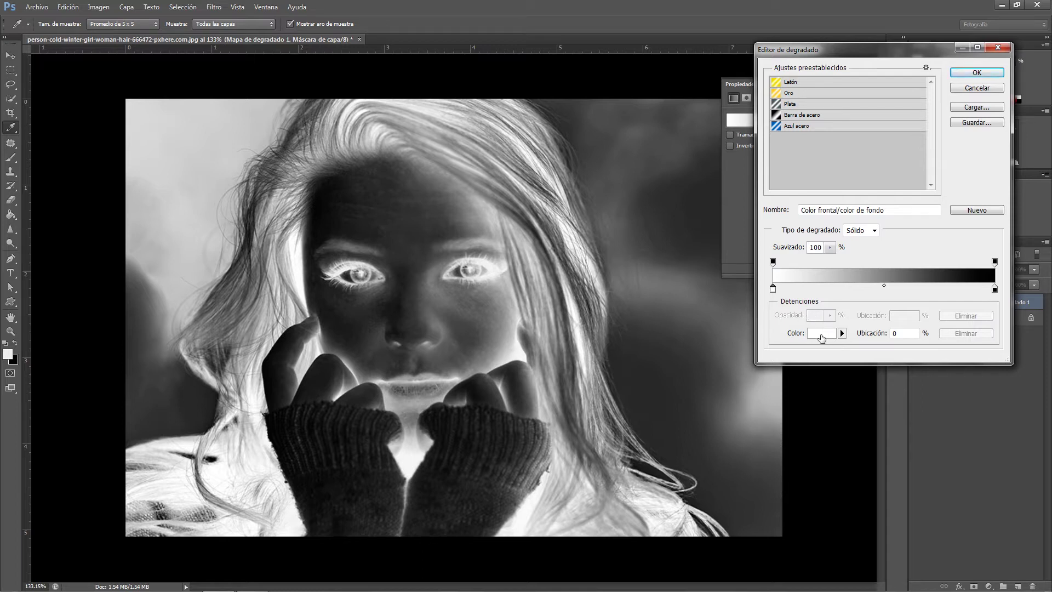
pyautogui.click(822, 334)
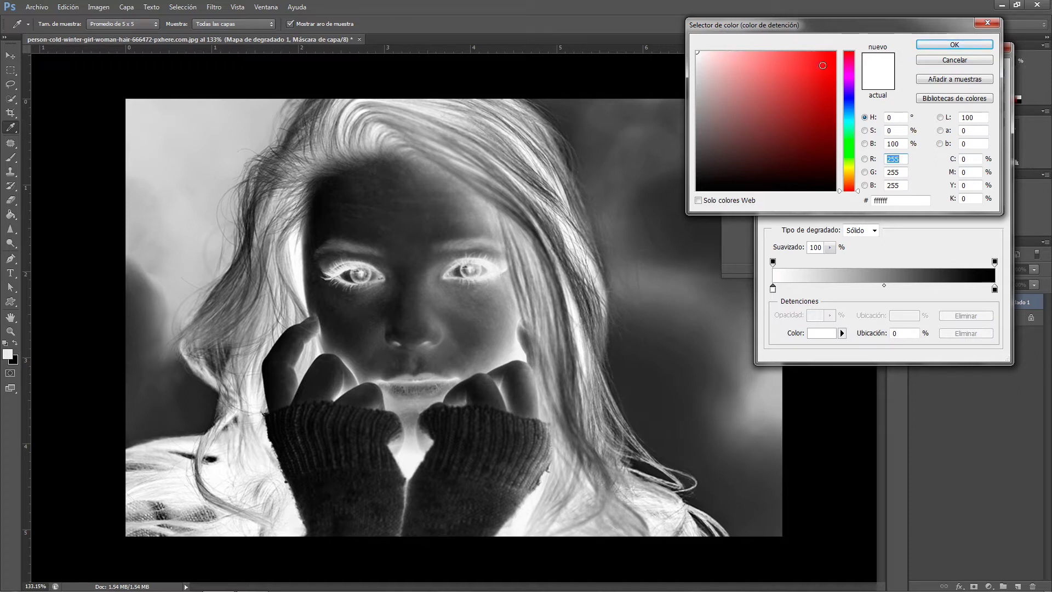
pyautogui.click(810, 147)
pyautogui.moveTo(812, 146); pyautogui.dragTo(813, 152)
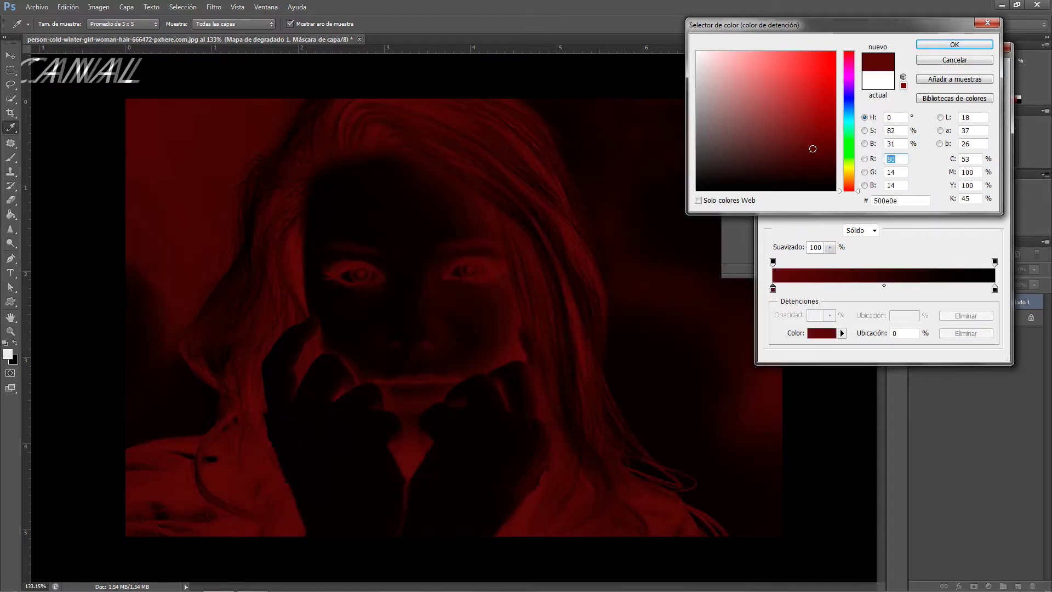
pyautogui.click(945, 46)
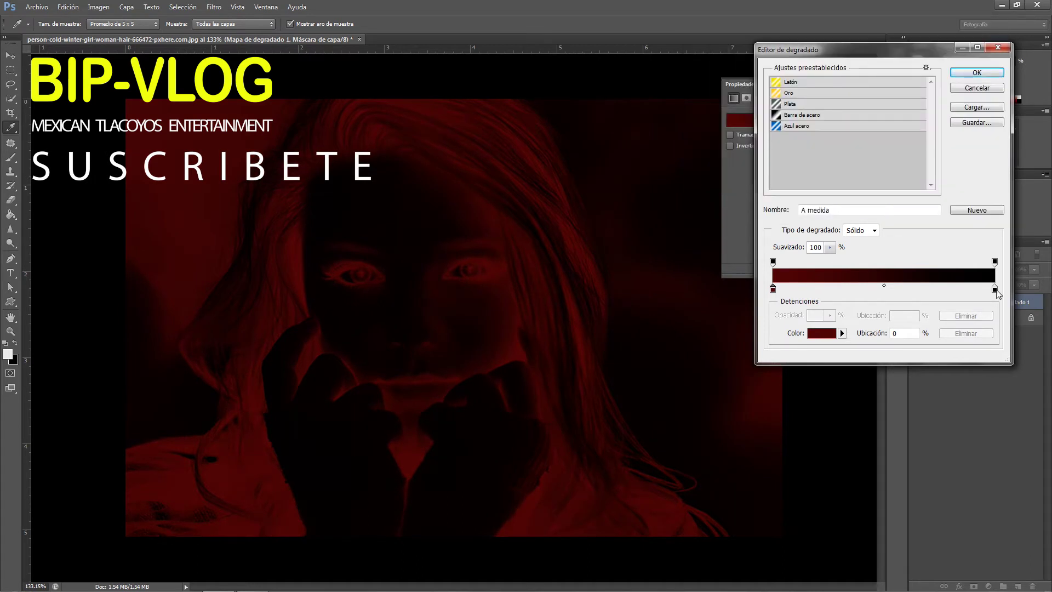
# Step: Set the gradient's right stop to pale golden yellow ffd666
pyautogui.click(995, 289)
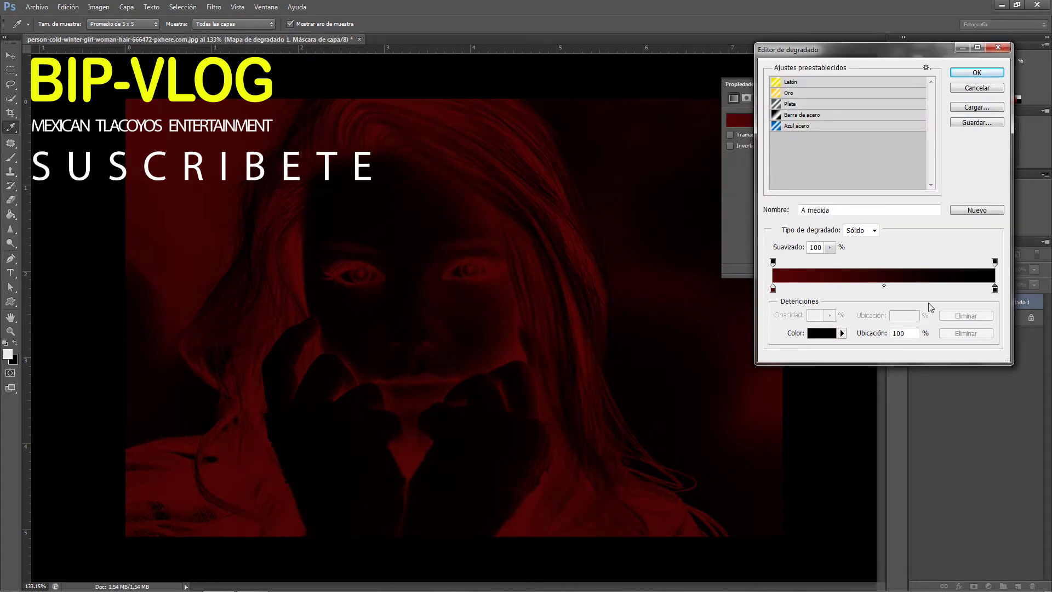
pyautogui.click(821, 334)
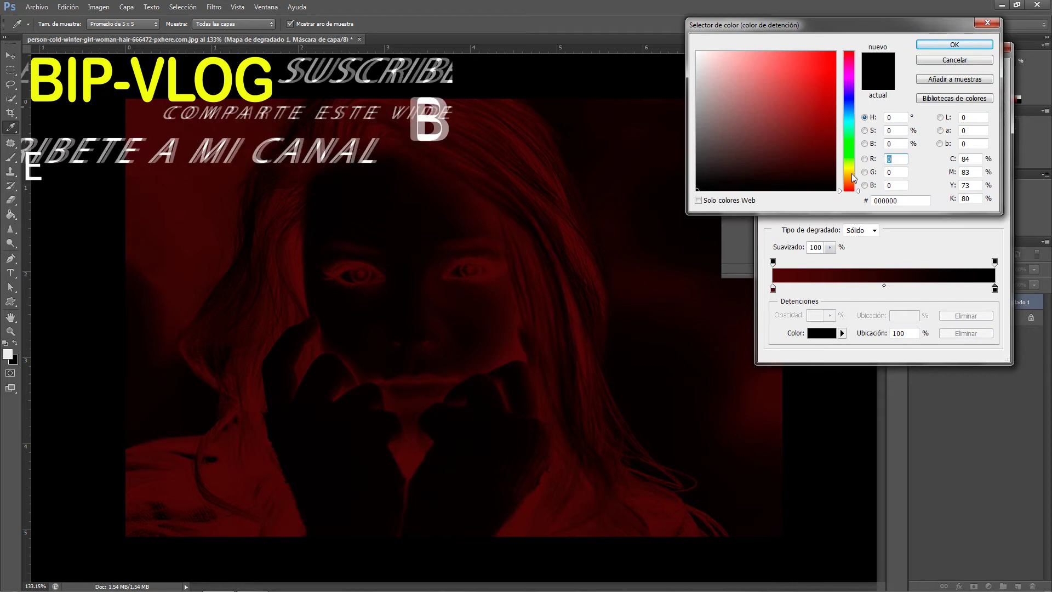
pyautogui.click(849, 174)
pyautogui.click(771, 51)
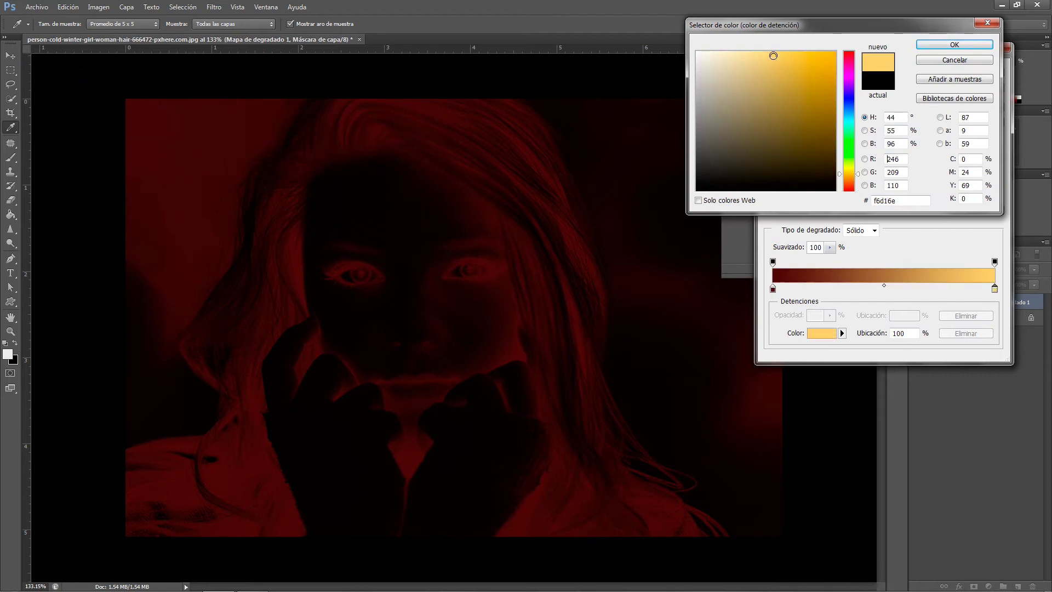
pyautogui.moveTo(770, 51); pyautogui.dragTo(780, 52)
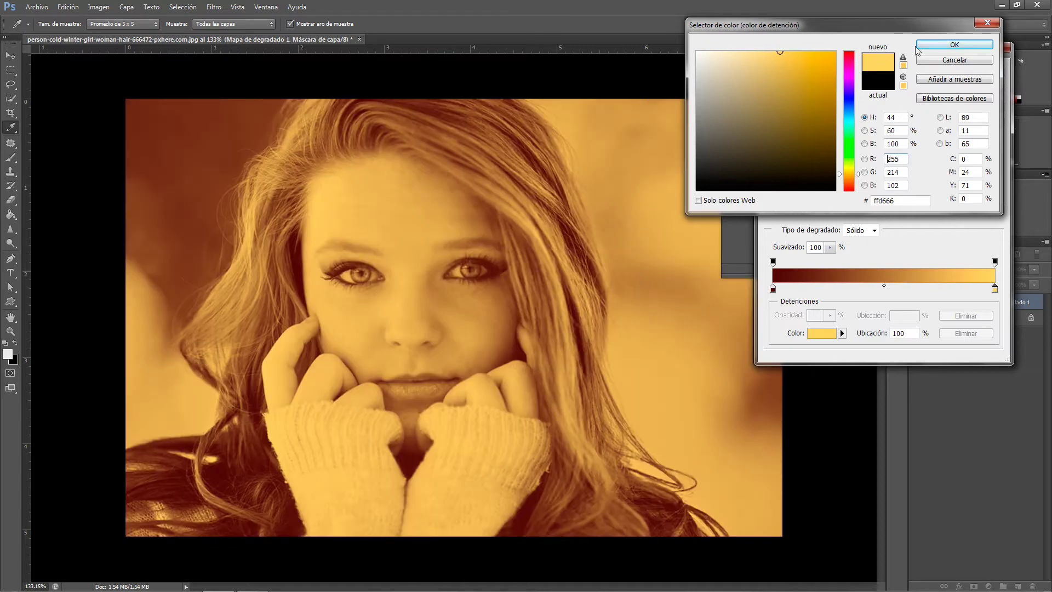
pyautogui.click(928, 45)
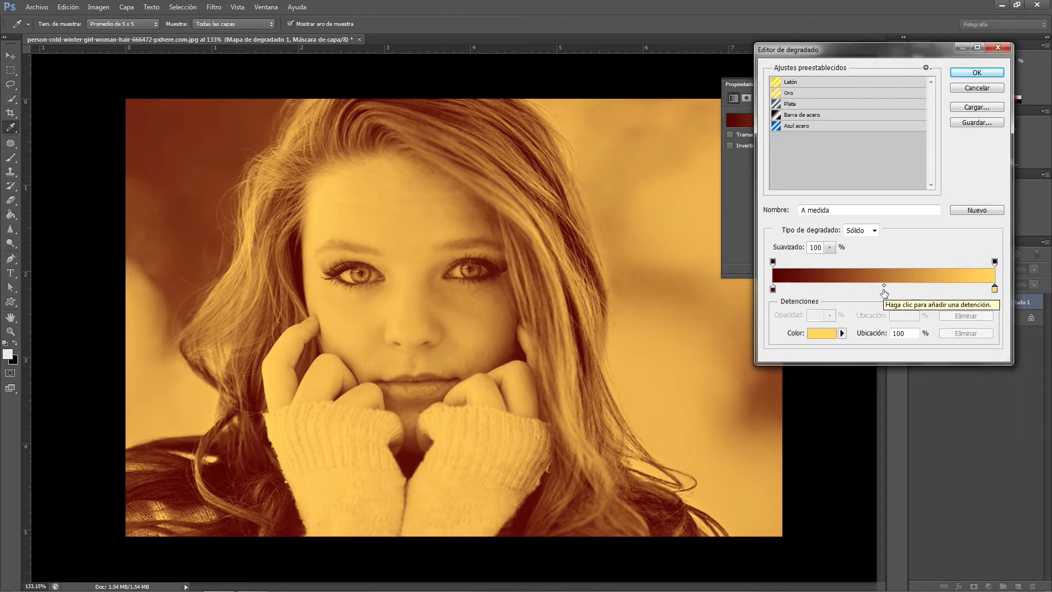
# Step: Add a deep orange d66127 stop at 50% and apply the gradient
pyautogui.click(884, 289)
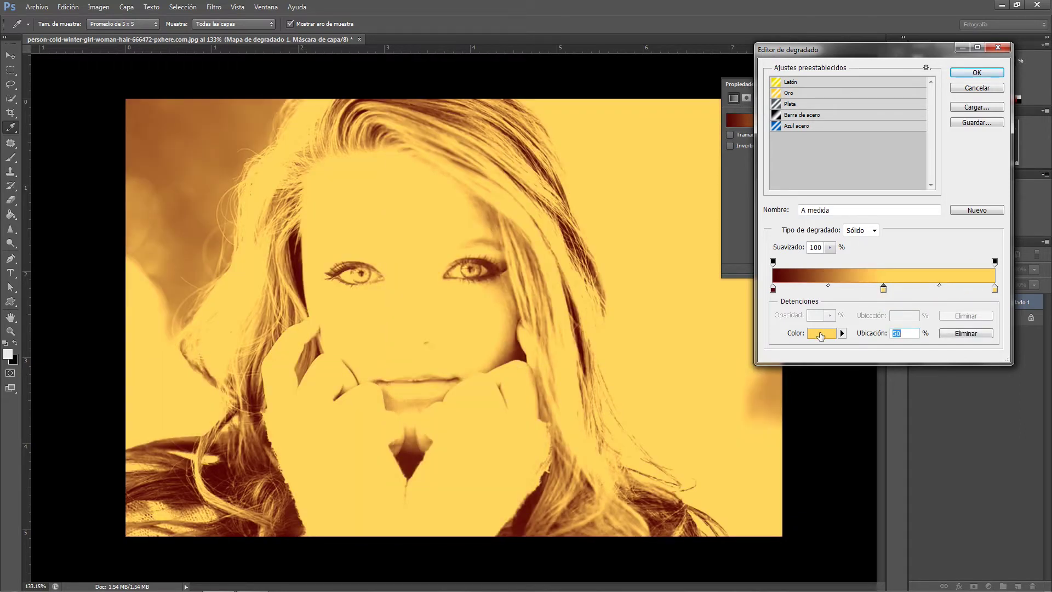
pyautogui.click(820, 334)
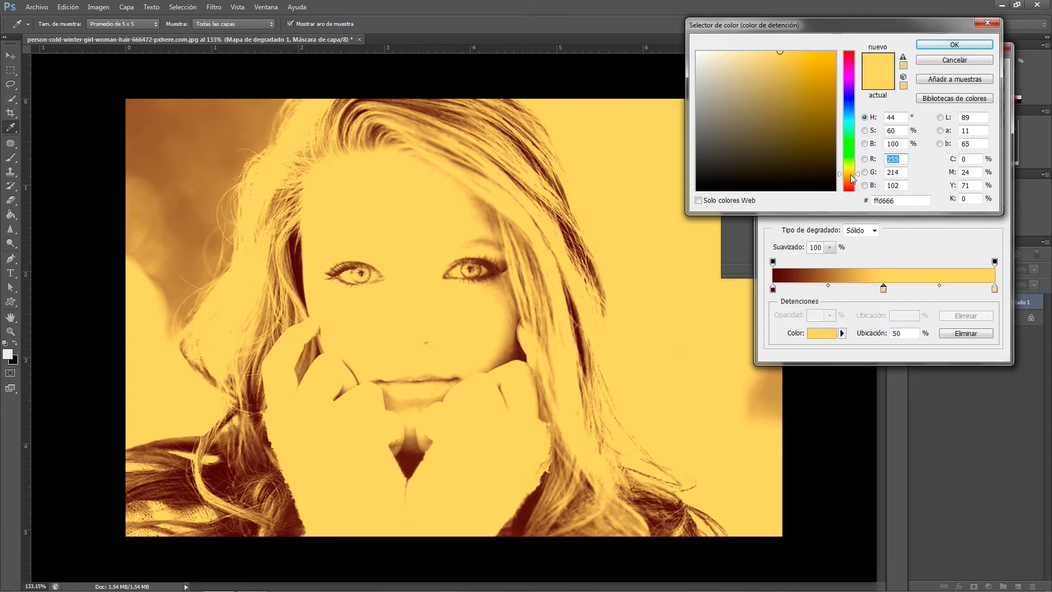
pyautogui.click(851, 178)
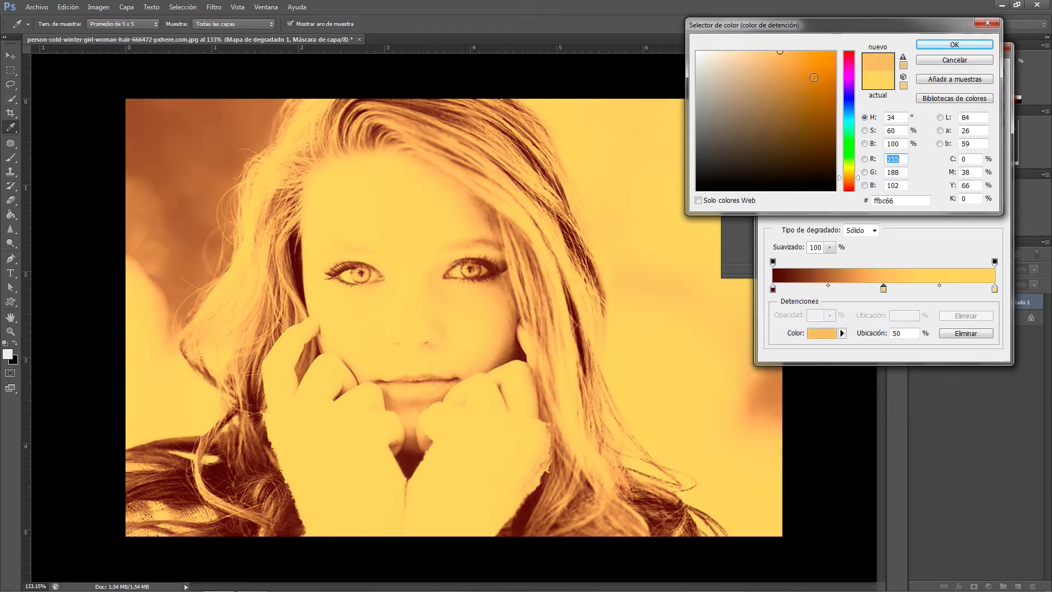
pyautogui.moveTo(858, 181); pyautogui.dragTo(862, 187)
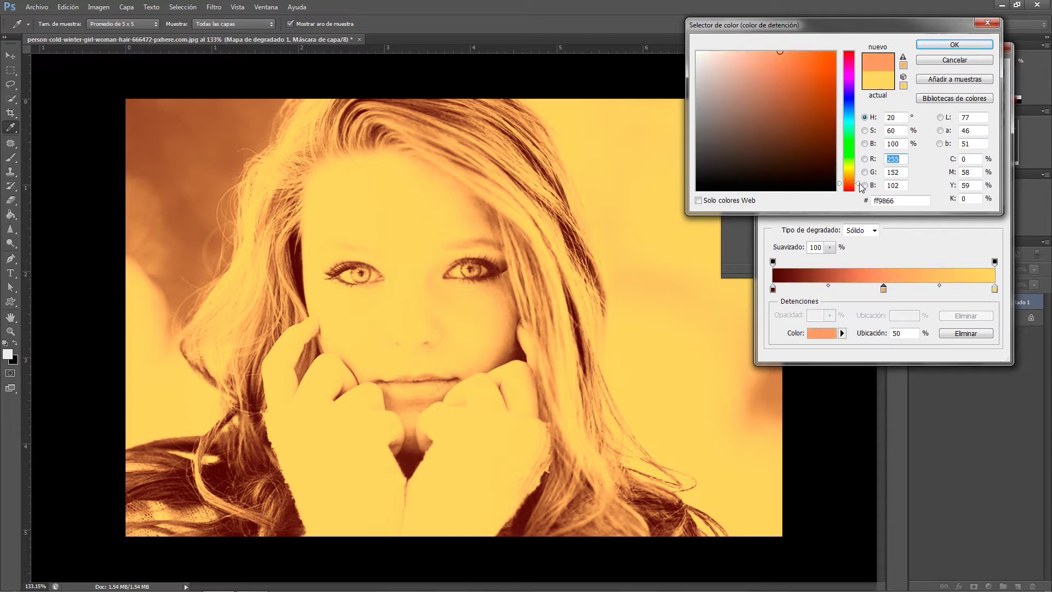
pyautogui.click(809, 72)
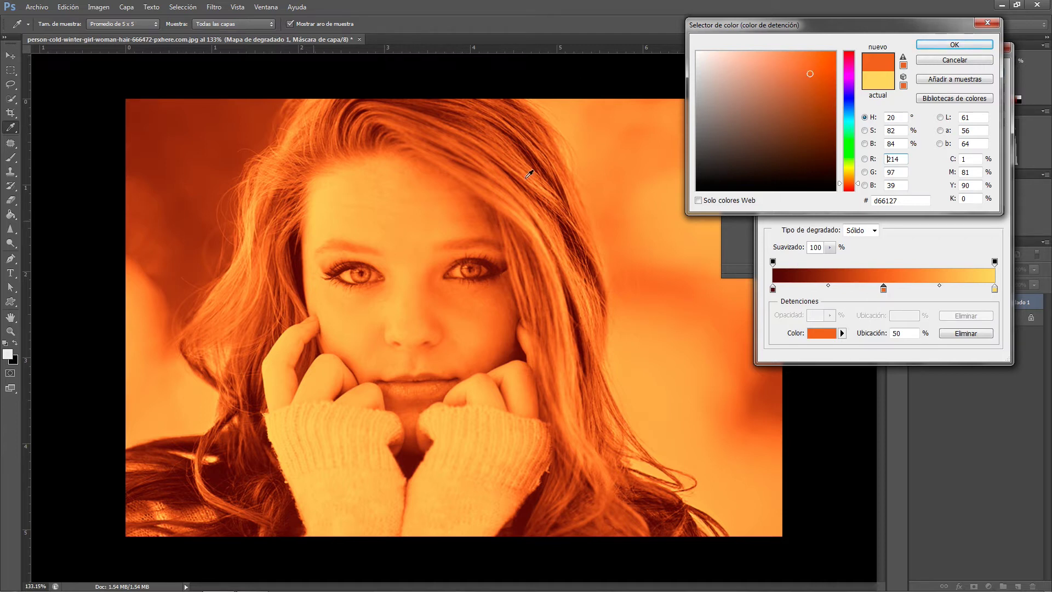
pyautogui.click(962, 47)
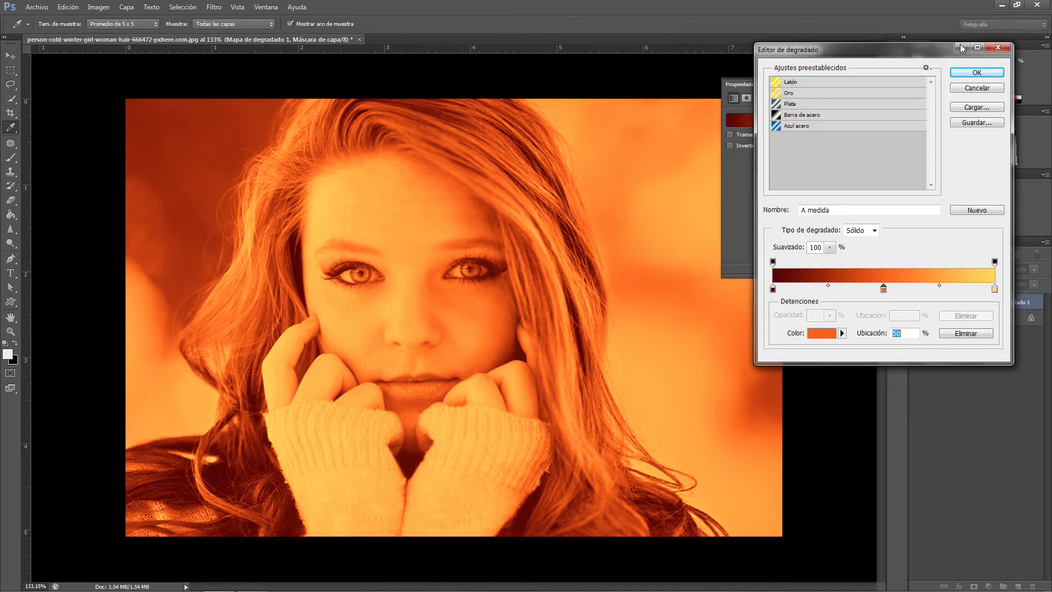
pyautogui.click(977, 74)
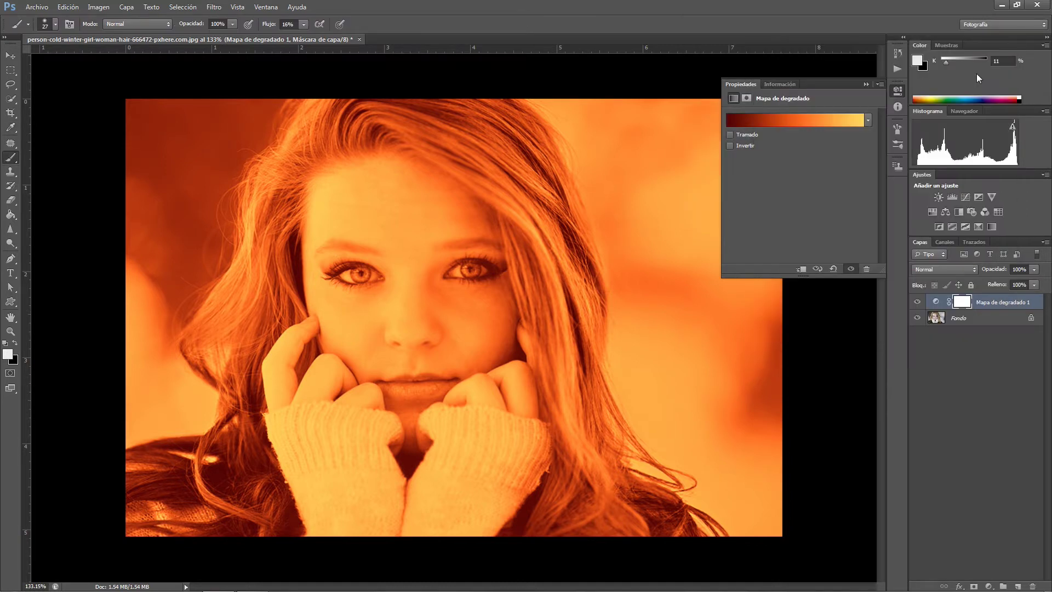
# Step: Invert the gradient map's layer mask to black in the Masks properties
pyautogui.click(748, 98)
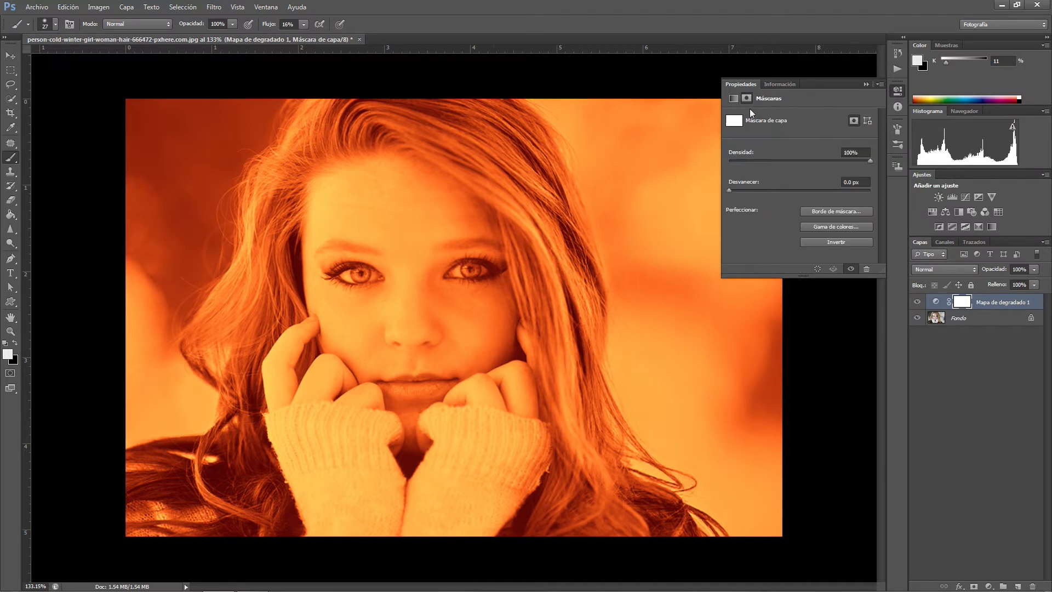
pyautogui.click(836, 242)
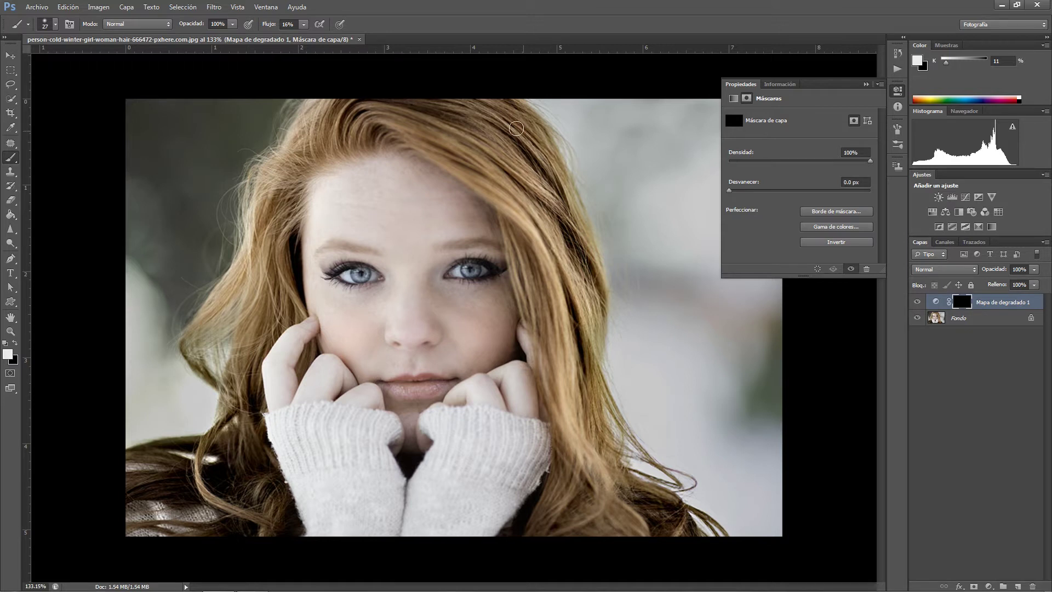
# Step: Paint white on the mask with a 72 px, 100% flow brush over the hair strand
pyautogui.moveTo(486, 142); pyautogui.dragTo(505, 153)
pyautogui.moveTo(479, 146); pyautogui.dragTo(526, 244)
pyautogui.click(303, 25)
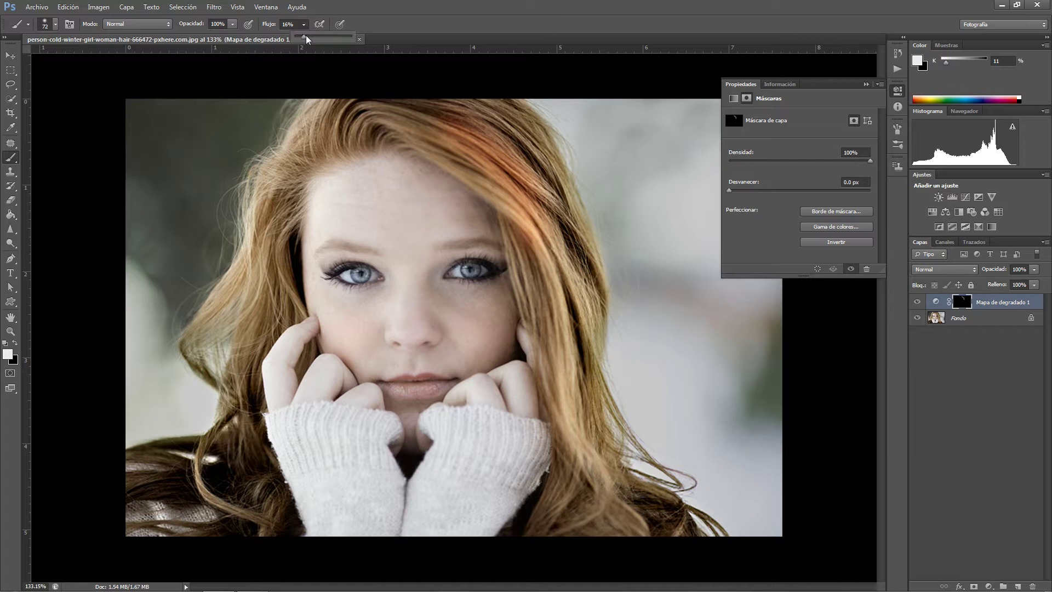
pyautogui.moveTo(307, 38); pyautogui.dragTo(366, 40)
pyautogui.moveTo(482, 137)
pyautogui.mouseDown()
pyautogui.moveTo(439, 113)
pyautogui.moveTo(540, 216)
pyautogui.moveTo(558, 311)
pyautogui.mouseUp()
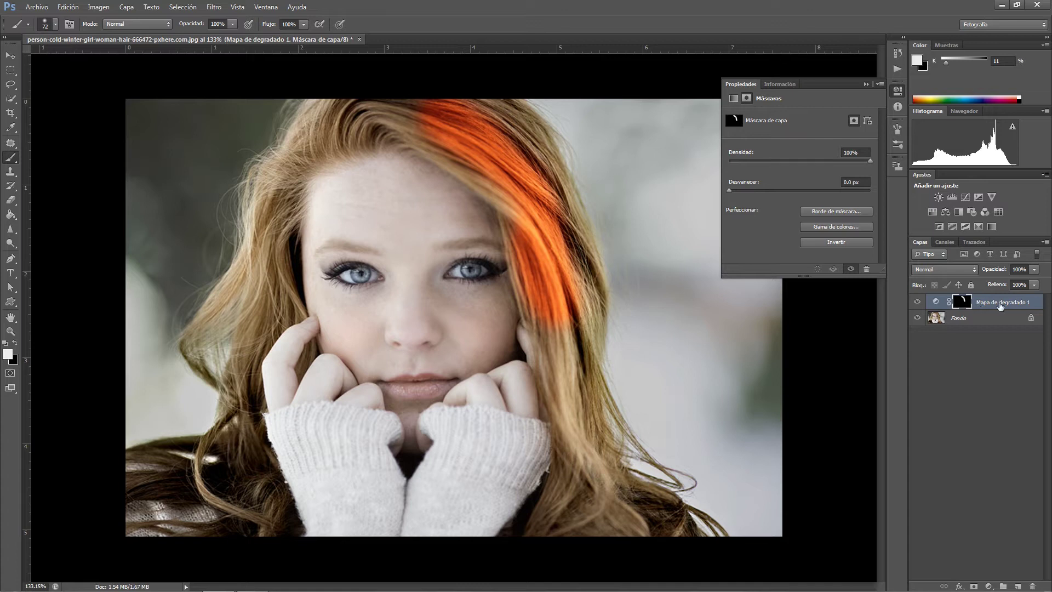
pyautogui.click(962, 271)
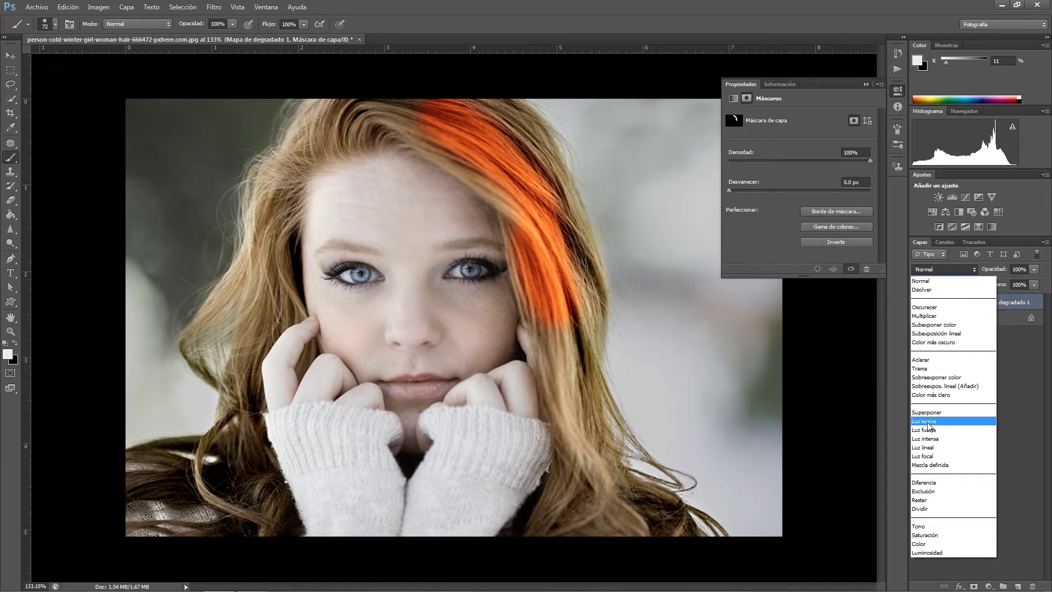
# Step: Set the layer to Luz suave at 48% opacity and brush the tint up the hair
pyautogui.click(928, 422)
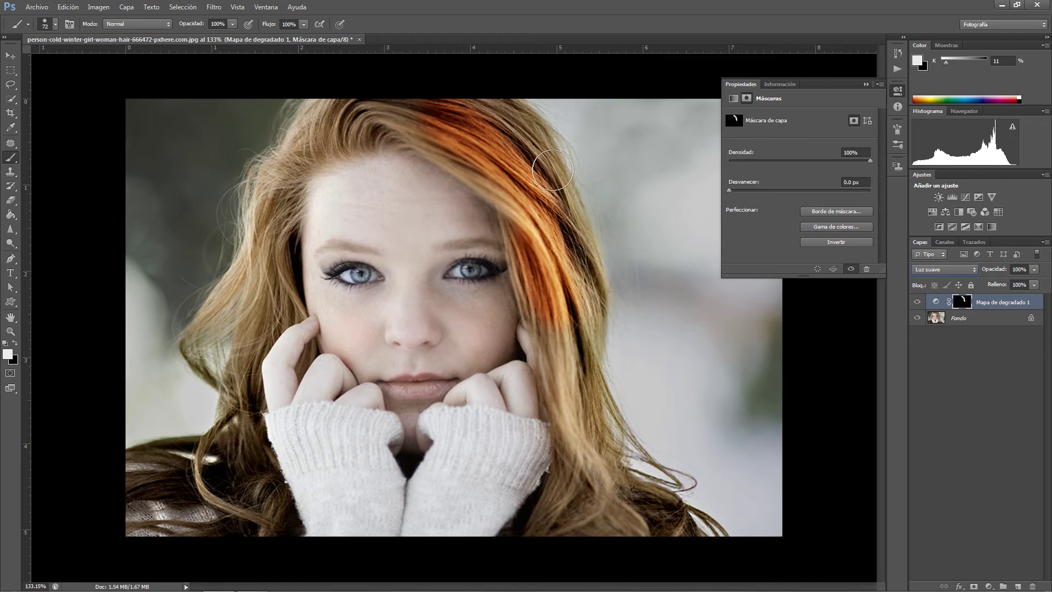
pyautogui.click(1033, 270)
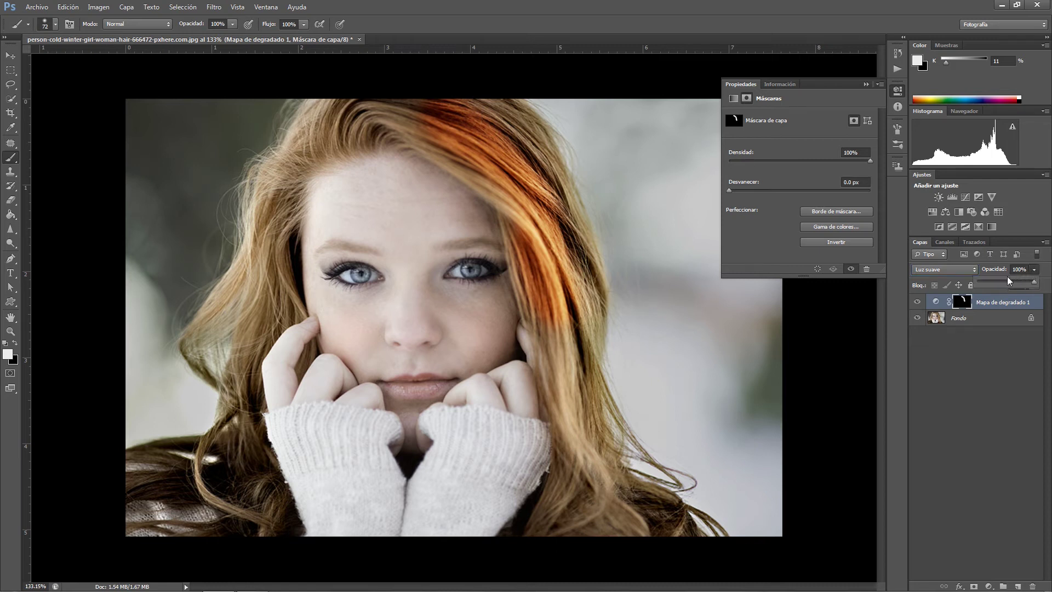
pyautogui.click(1005, 282)
pyautogui.click(865, 84)
pyautogui.moveTo(508, 162)
pyautogui.mouseDown()
pyautogui.moveTo(422, 127)
pyautogui.moveTo(573, 308)
pyautogui.moveTo(581, 497)
pyautogui.mouseUp()
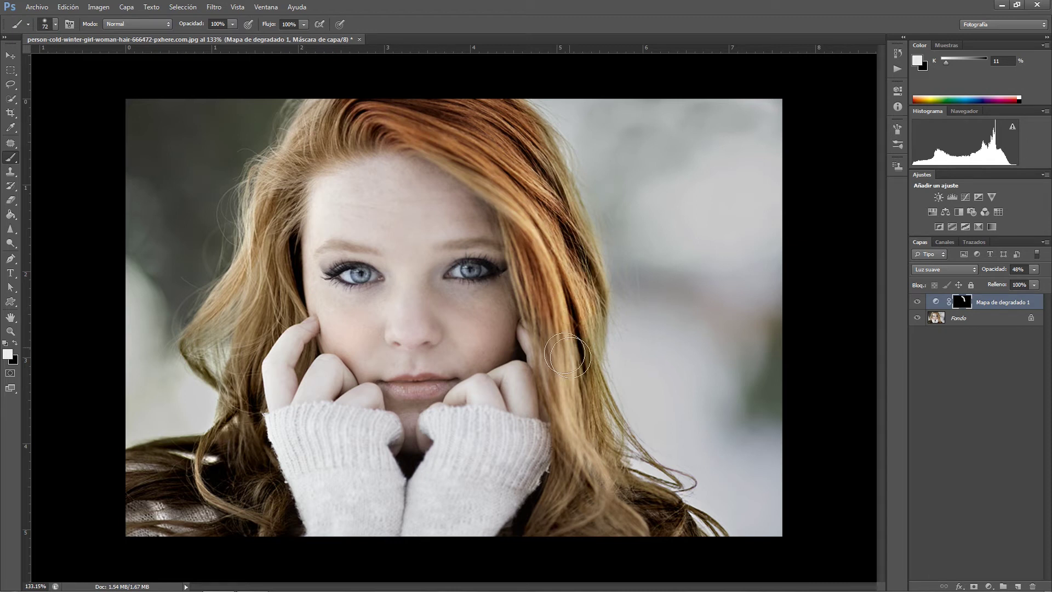
# Step: Brush the tint over the lower-right, upper-left and lower-left hair, enlarging the brush to 109 px
pyautogui.moveTo(582, 497)
pyautogui.mouseDown()
pyautogui.moveTo(617, 535)
pyautogui.moveTo(630, 520)
pyautogui.mouseUp()
pyautogui.moveTo(455, 148); pyautogui.dragTo(266, 315)
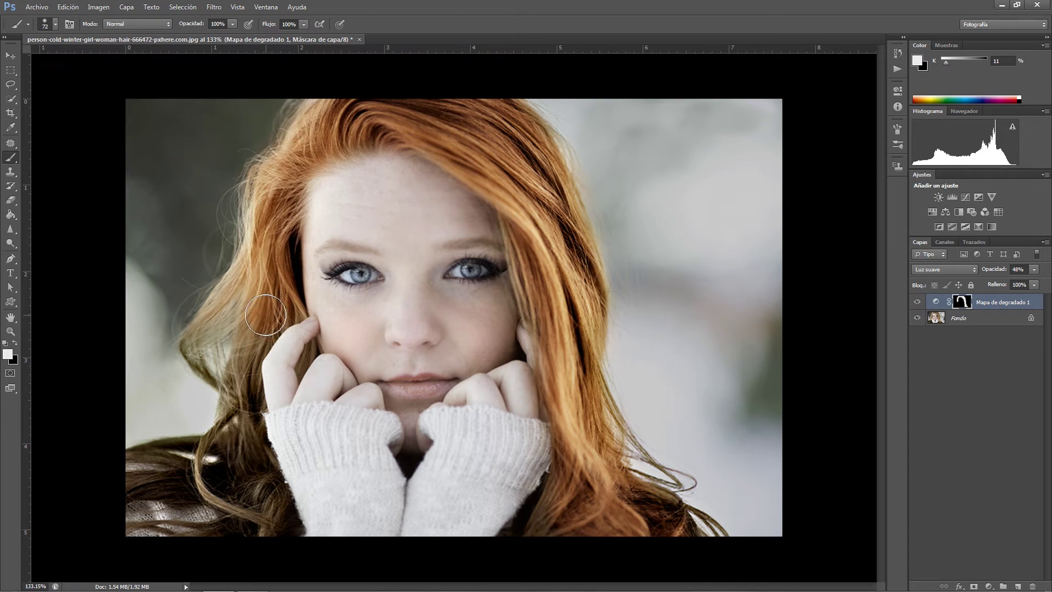
pyautogui.press('alt')
pyautogui.moveTo(269, 311)
pyautogui.mouseDown()
pyautogui.moveTo(303, 322)
pyautogui.moveTo(252, 307)
pyautogui.mouseUp()
pyautogui.moveTo(250, 404); pyautogui.dragTo(225, 442)
pyautogui.press('x')
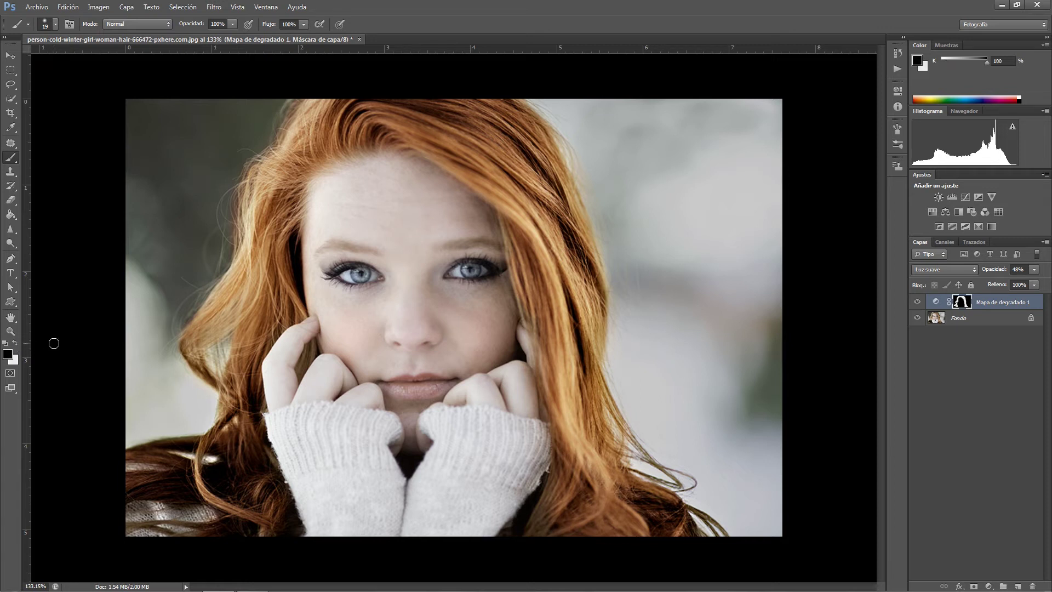
pyautogui.press('x')
pyautogui.click(16, 344)
pyautogui.moveTo(225, 223); pyautogui.dragTo(232, 228)
pyautogui.press('x')
# Step: Reopen the gradient map's editor and trial-move the orange and dark red stops
pyautogui.doubleClick(936, 302)
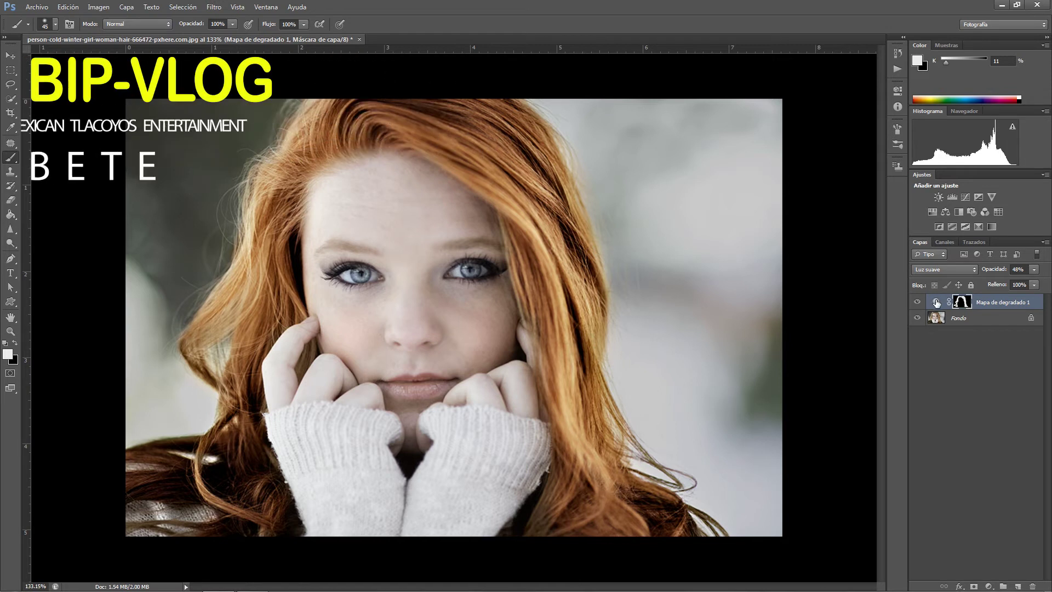
pyautogui.click(803, 119)
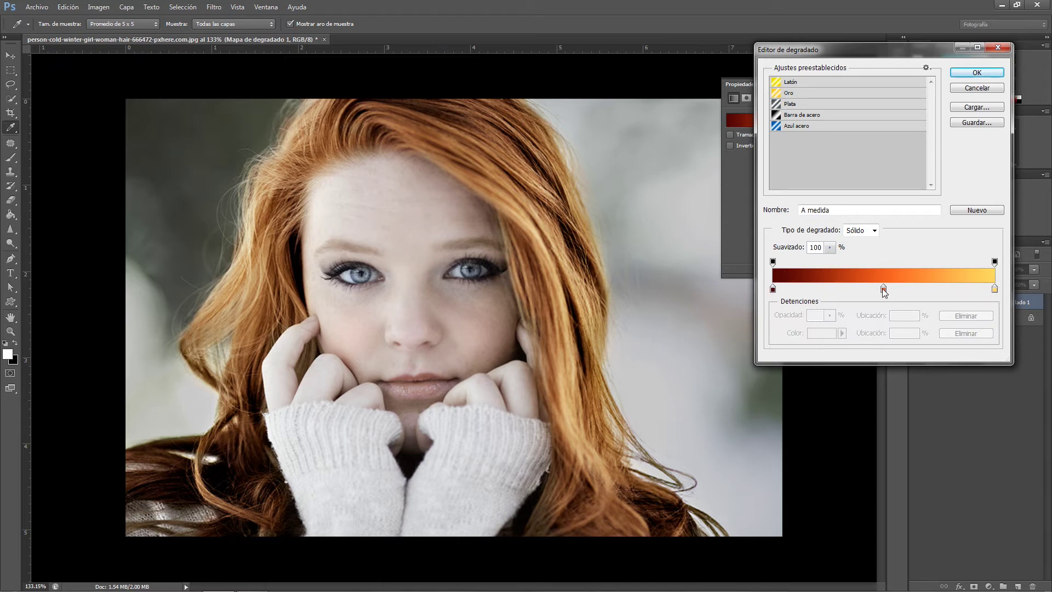
pyautogui.click(882, 288)
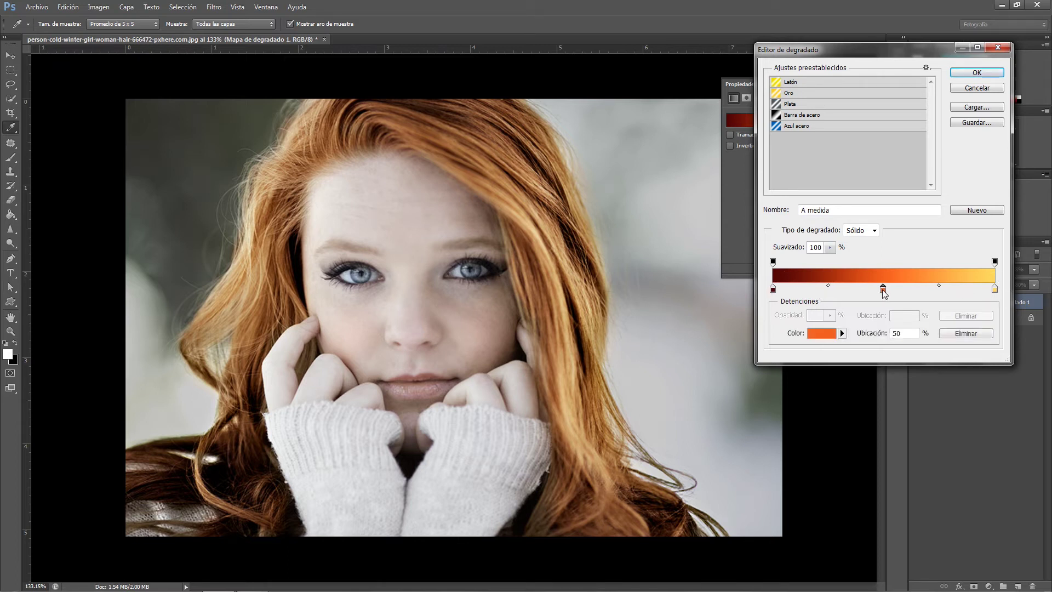
pyautogui.moveTo(885, 290); pyautogui.dragTo(935, 288)
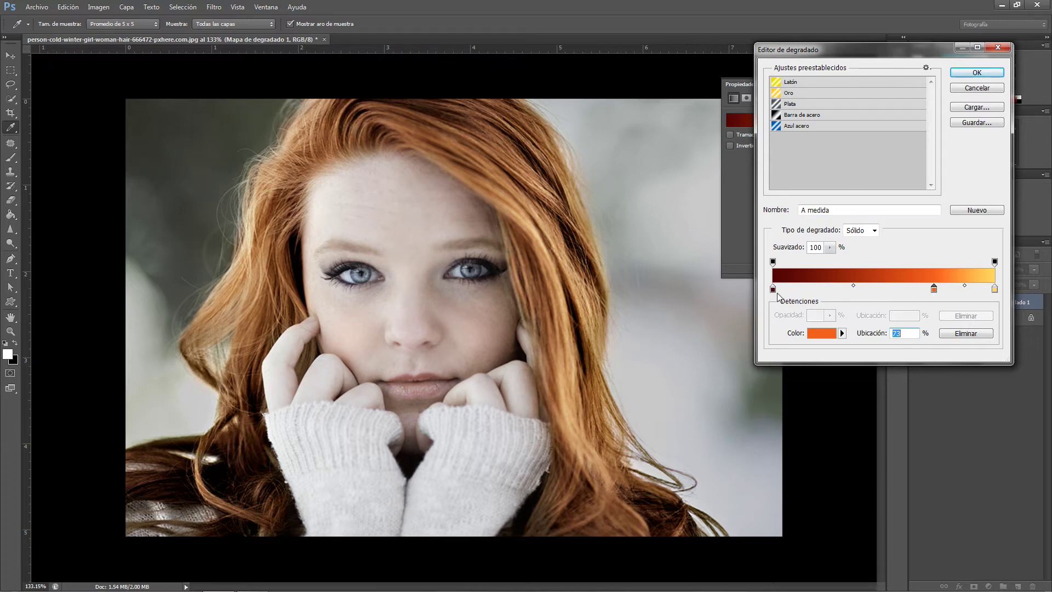
pyautogui.moveTo(774, 289); pyautogui.dragTo(831, 288)
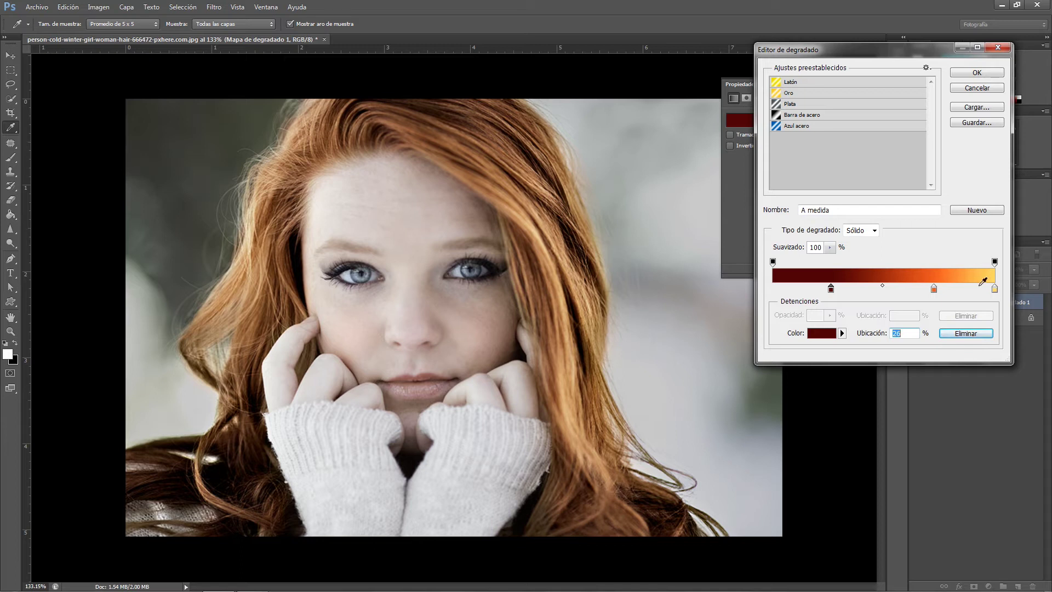
pyautogui.moveTo(831, 289); pyautogui.dragTo(774, 289)
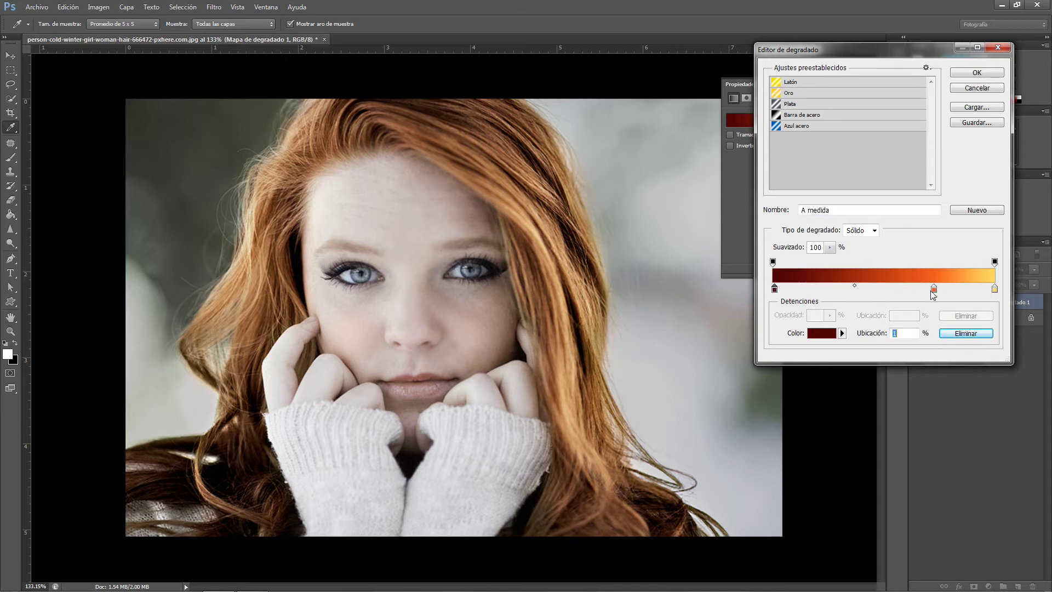
# Step: Place the orange stop at 49%, yellow at 100%, and dark red inward near 16%
pyautogui.click(934, 289)
pyautogui.moveTo(935, 289); pyautogui.dragTo(882, 289)
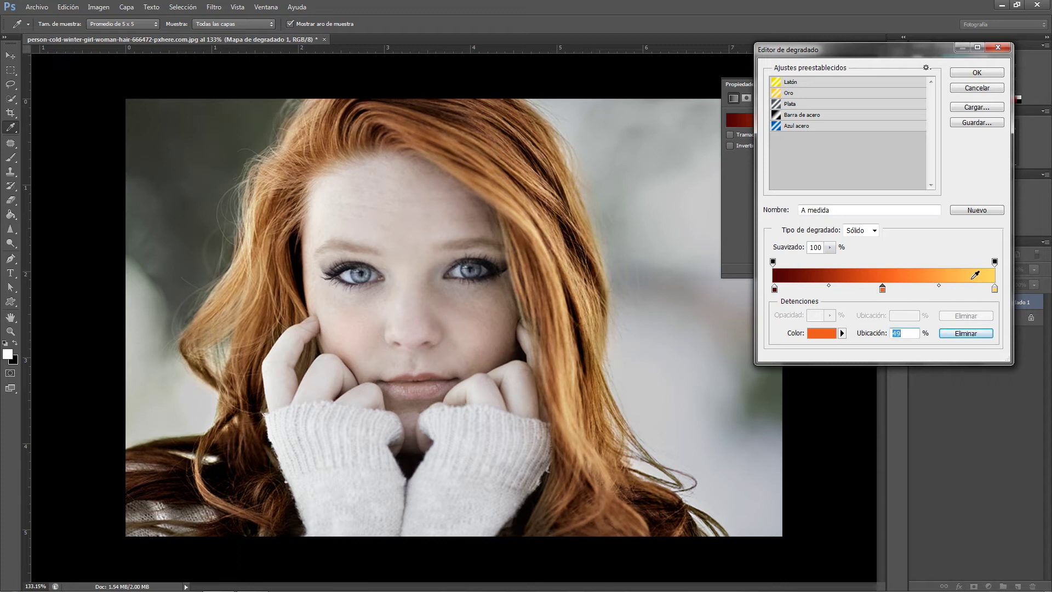
pyautogui.moveTo(995, 289); pyautogui.dragTo(932, 289)
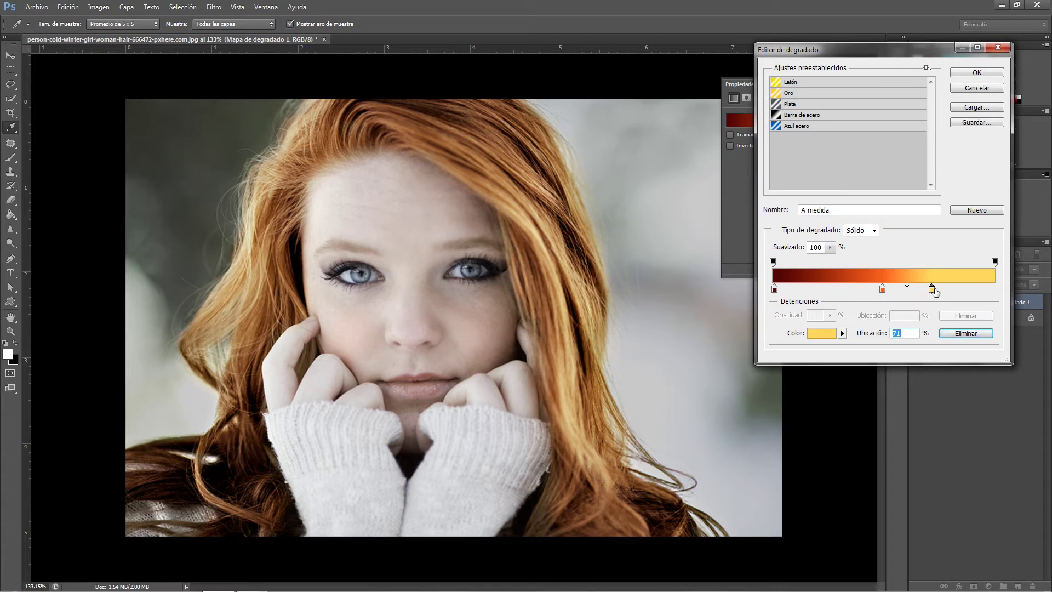
pyautogui.moveTo(932, 289); pyautogui.dragTo(995, 289)
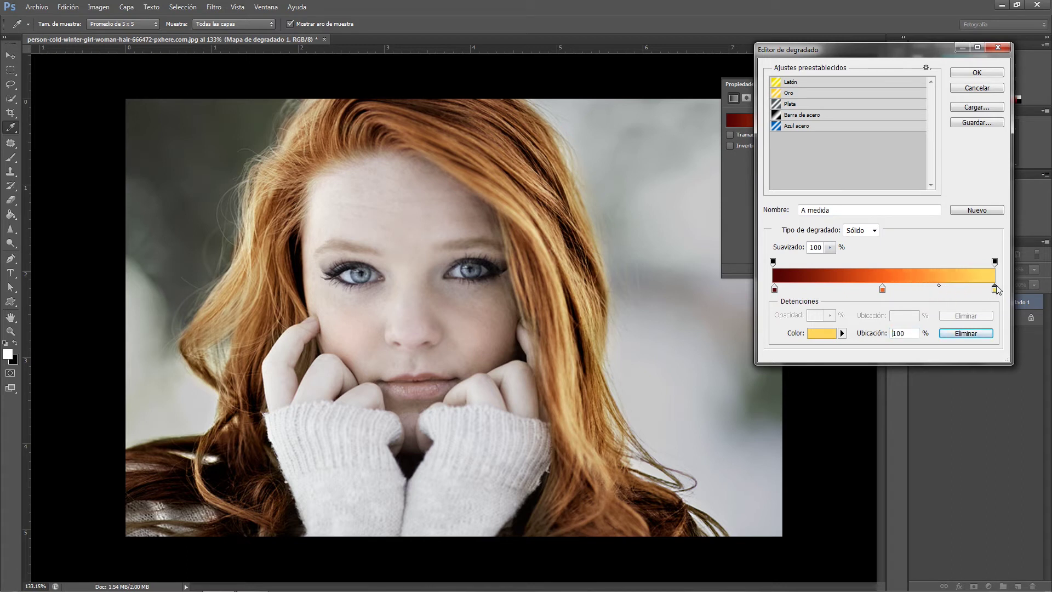
pyautogui.moveTo(775, 289); pyautogui.dragTo(825, 290)
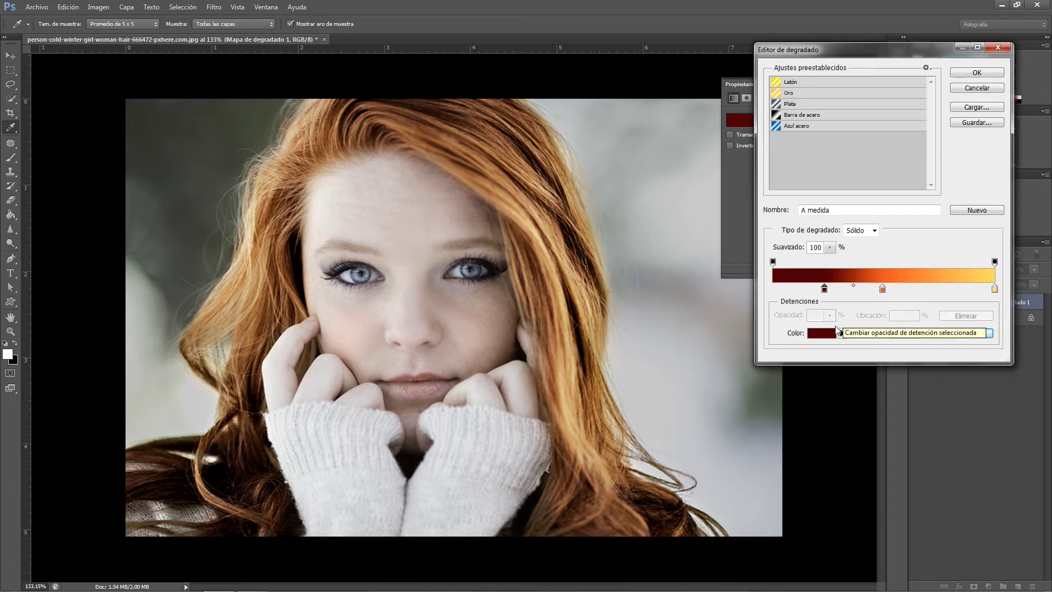
pyautogui.click(883, 290)
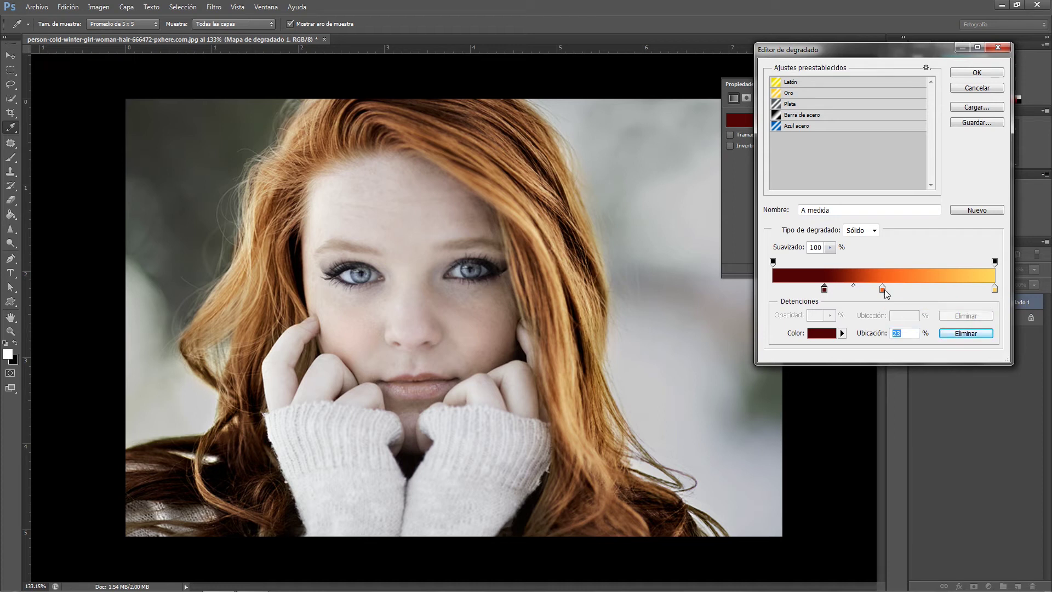
# Step: Change the 49% stop to redder orange d66927 (hue 23) and confirm the gradient
pyautogui.click(815, 332)
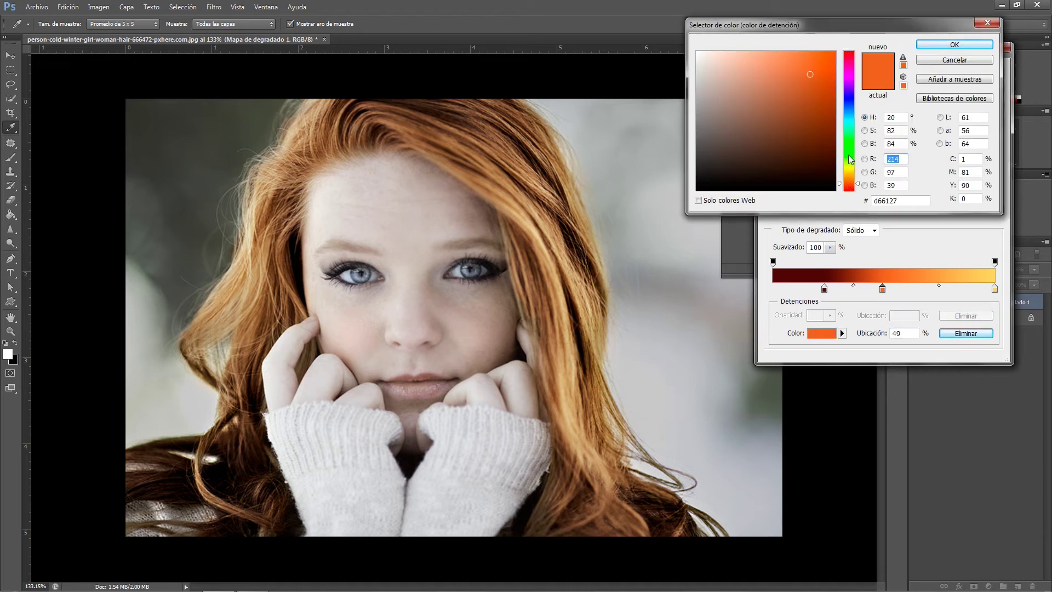
pyautogui.click(854, 192)
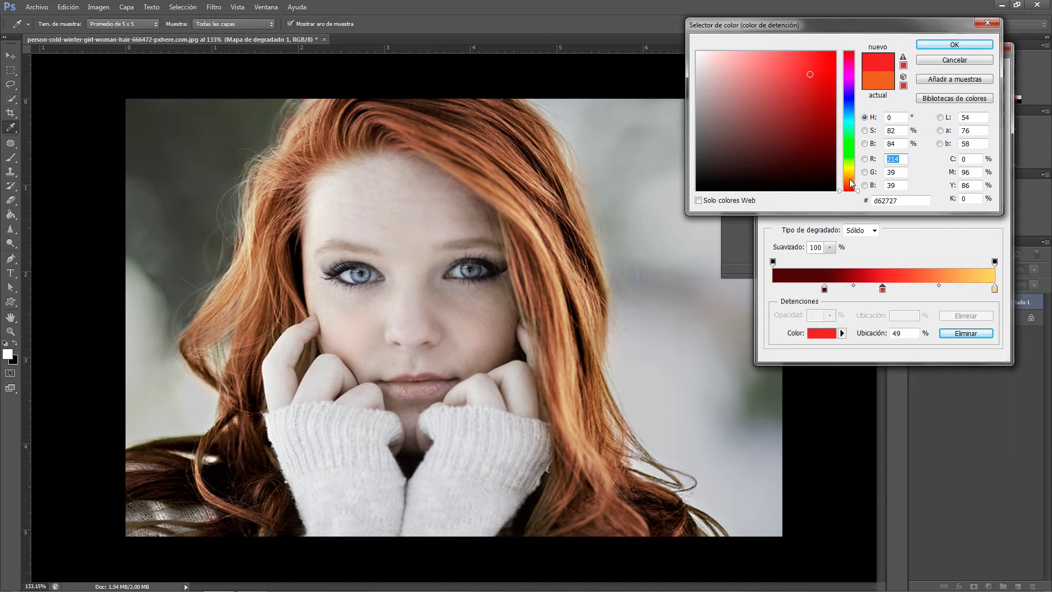
pyautogui.click(850, 180)
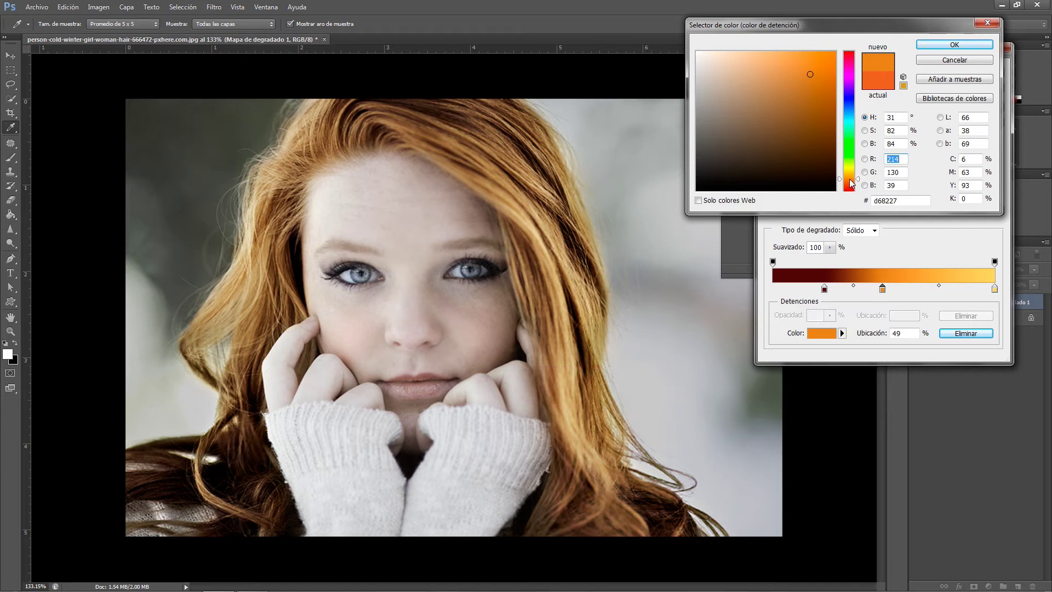
pyautogui.moveTo(850, 179); pyautogui.dragTo(852, 182)
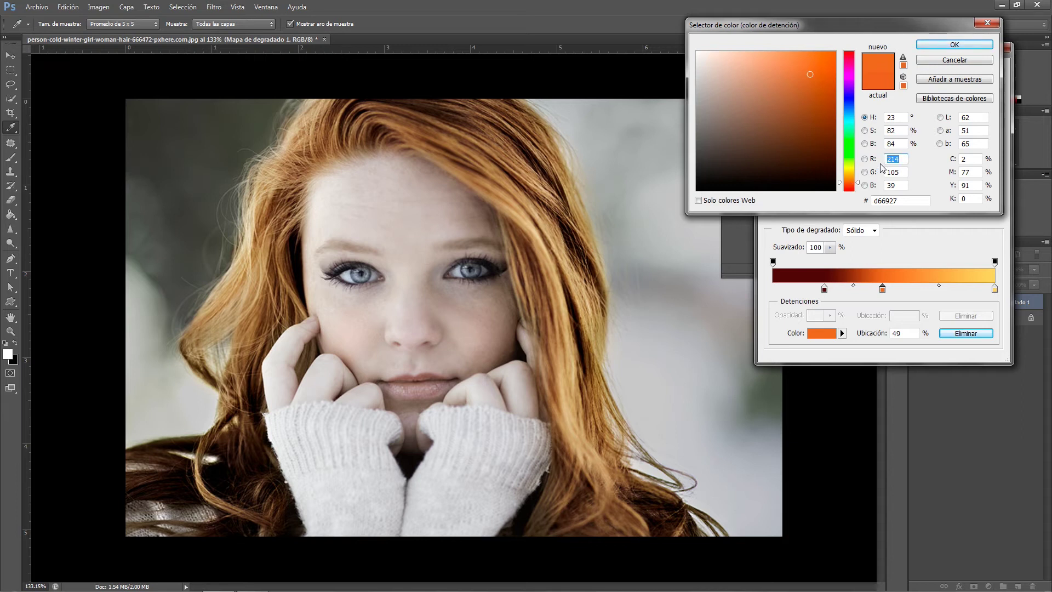
pyautogui.click(948, 48)
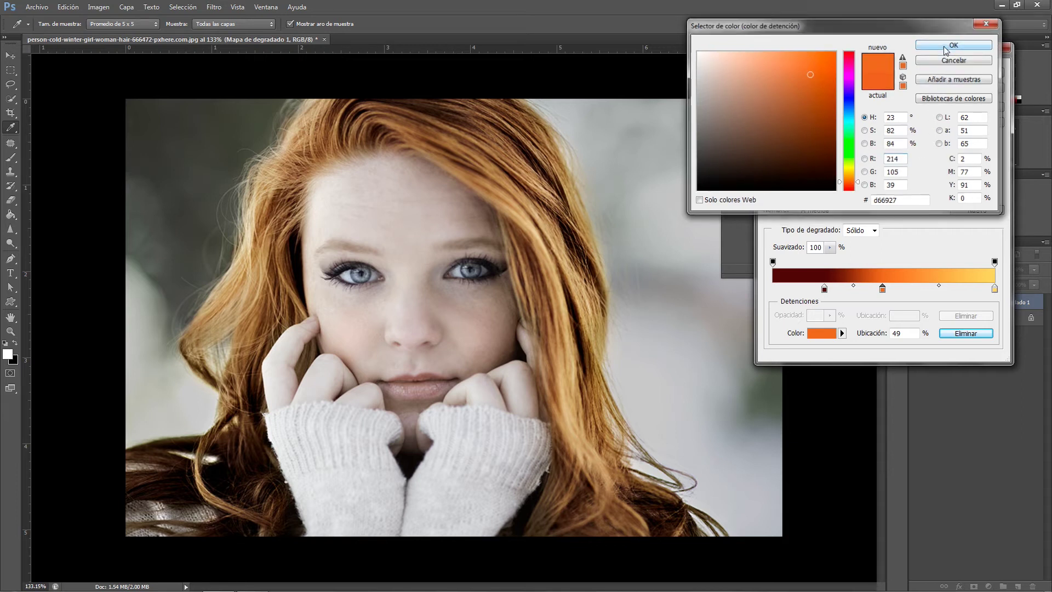
pyautogui.click(970, 76)
# Step: Switch to the Brush and collapse the gradient map's Properties panel
pyautogui.press('b')
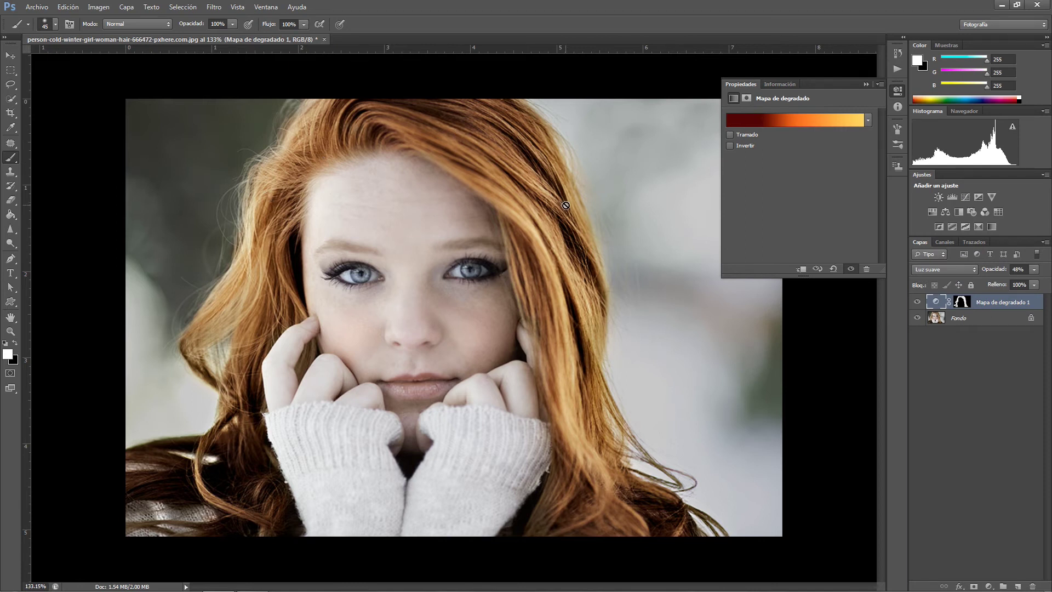
pyautogui.click(866, 84)
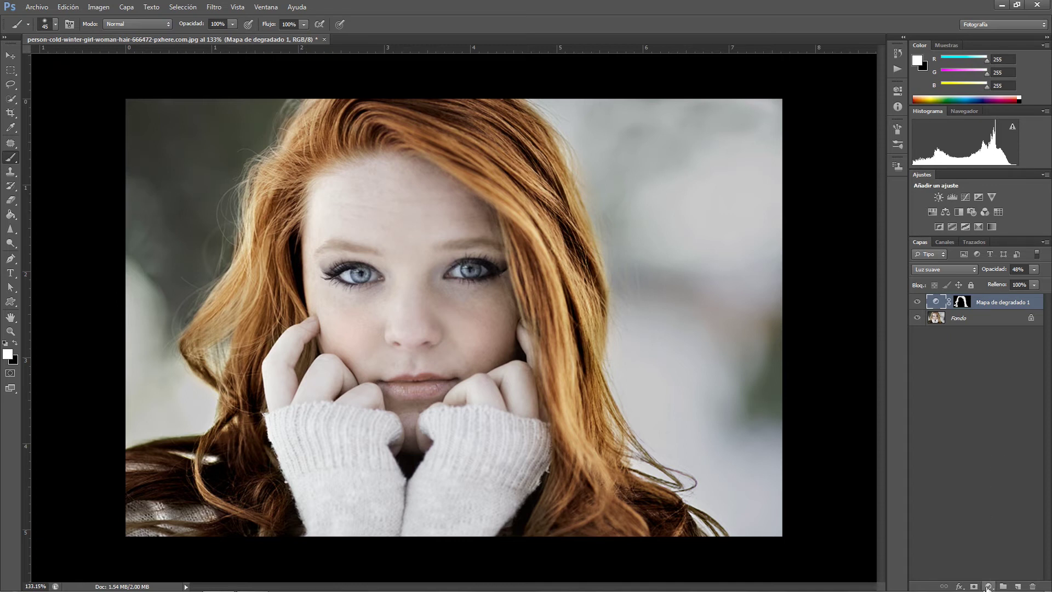
pyautogui.click(988, 587)
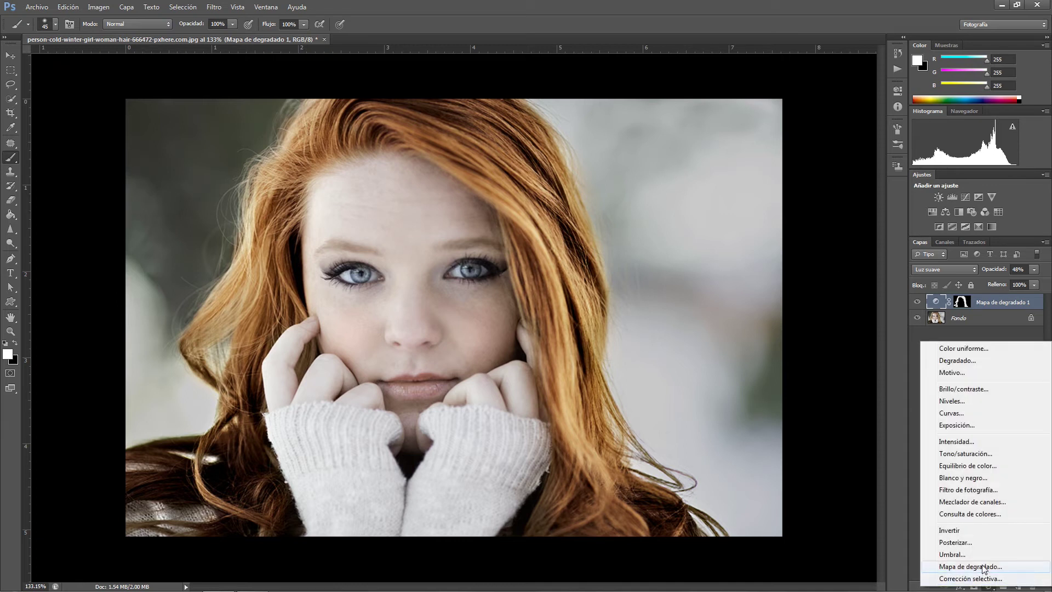
# Step: Add a new Gradient Map adjustment layer and set its left stop to dark navy 091834
pyautogui.click(984, 567)
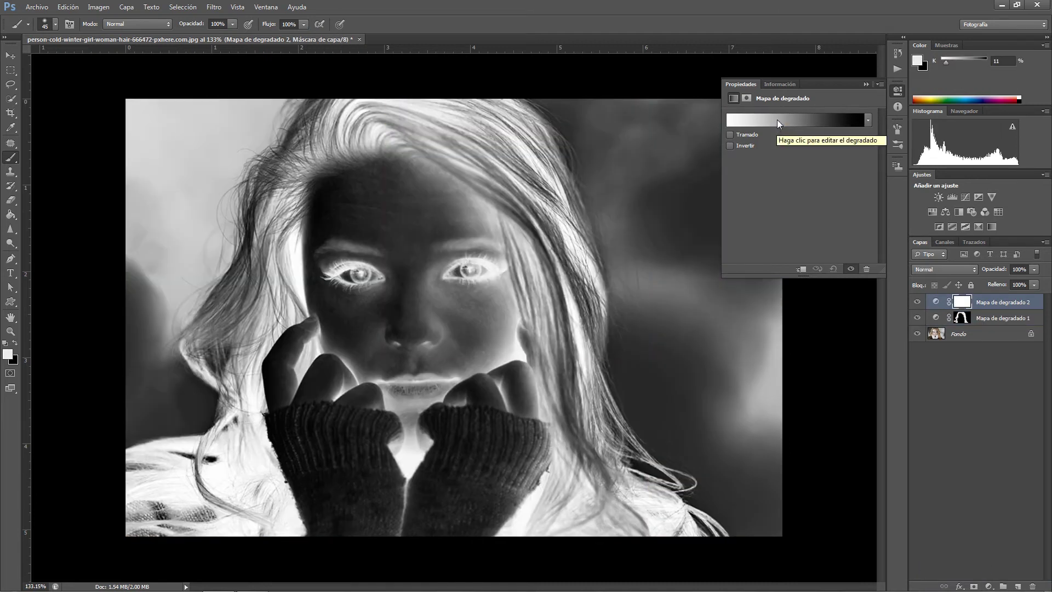
pyautogui.click(777, 120)
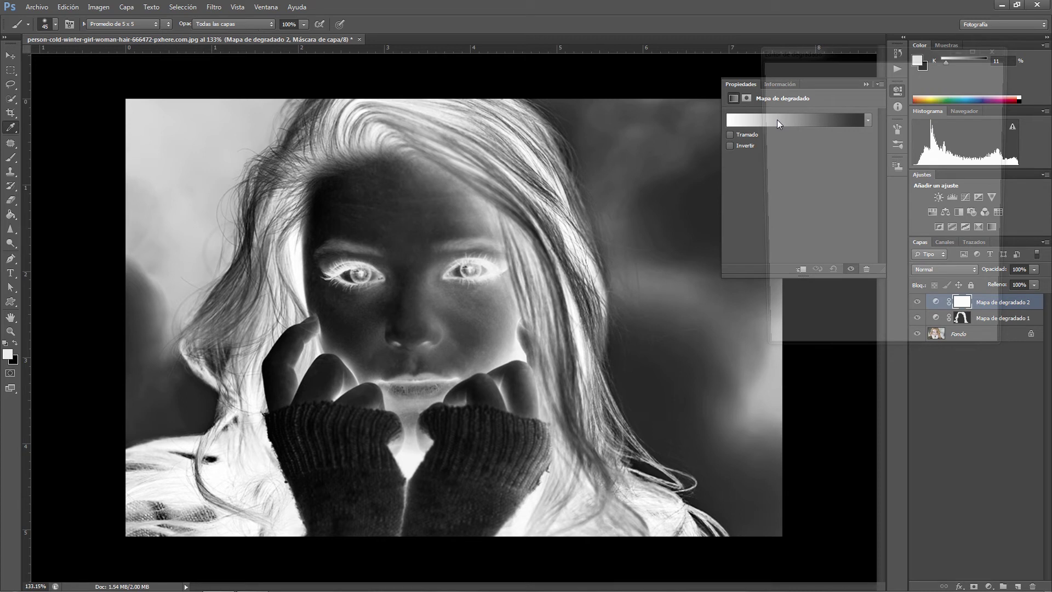
pyautogui.click(777, 121)
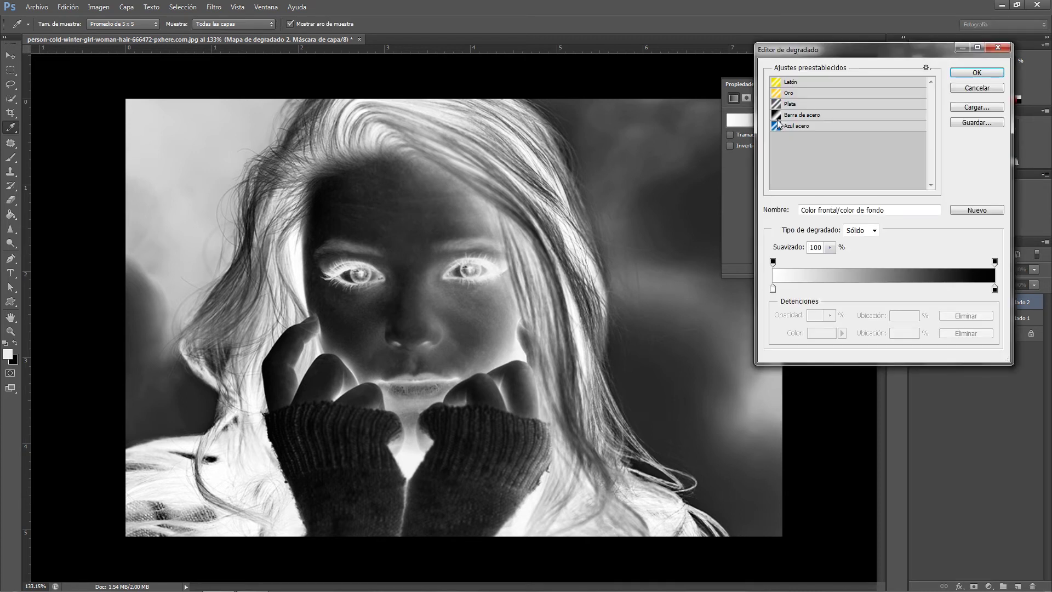
pyautogui.click(772, 288)
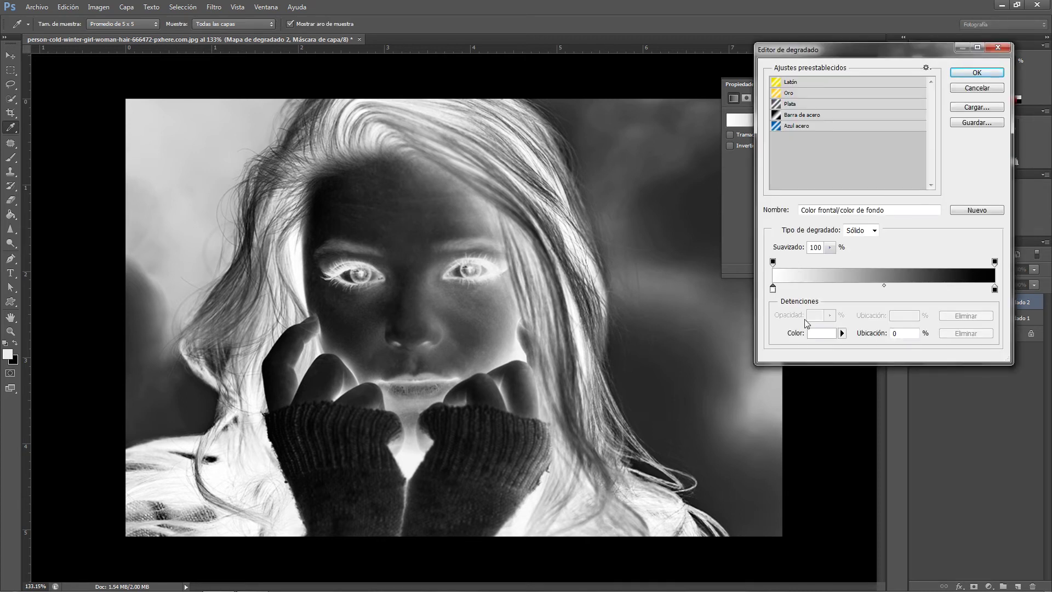
pyautogui.click(821, 334)
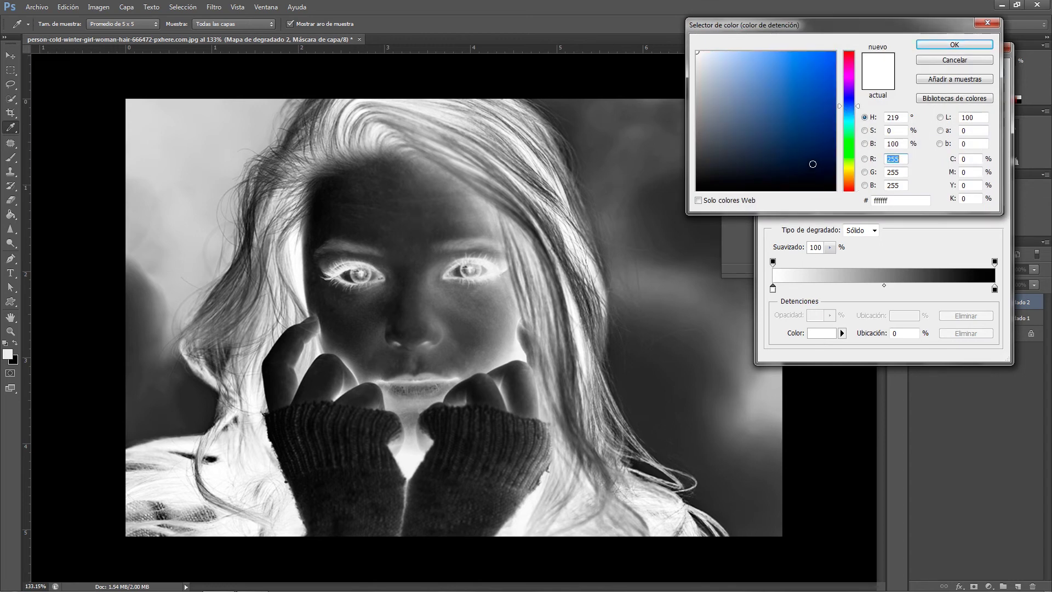
pyautogui.click(812, 162)
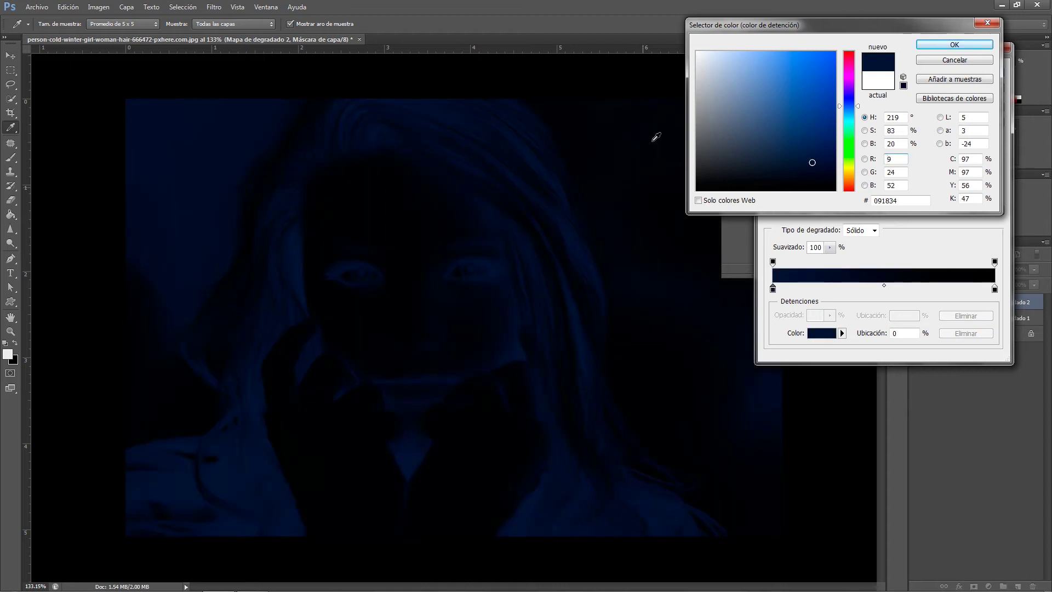
pyautogui.click(954, 45)
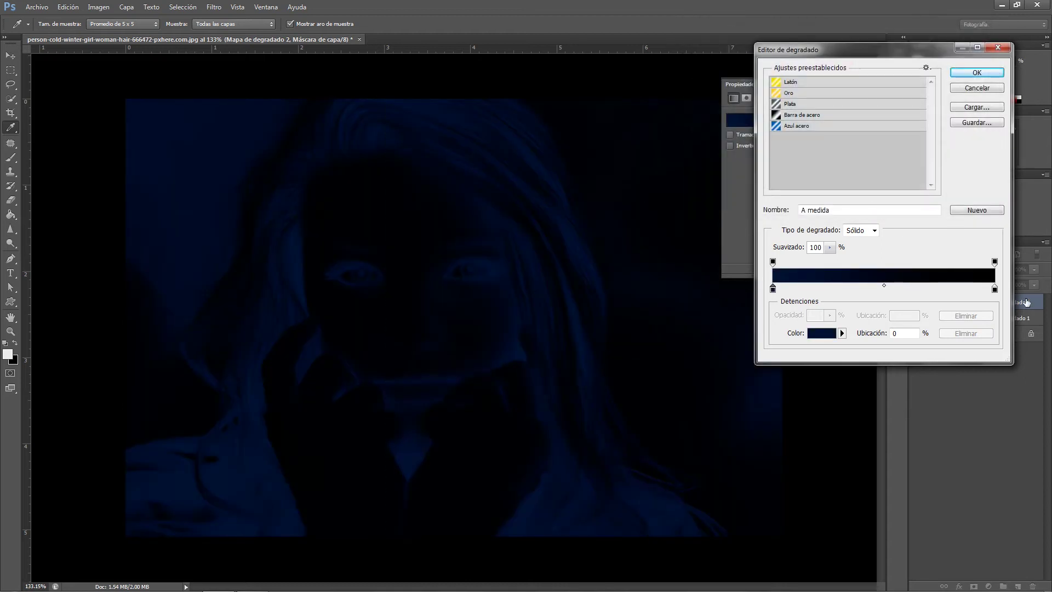
# Step: Set the right gradient stop to light cyan ace1ff and confirm the blue gradient
pyautogui.click(994, 289)
pyautogui.click(819, 335)
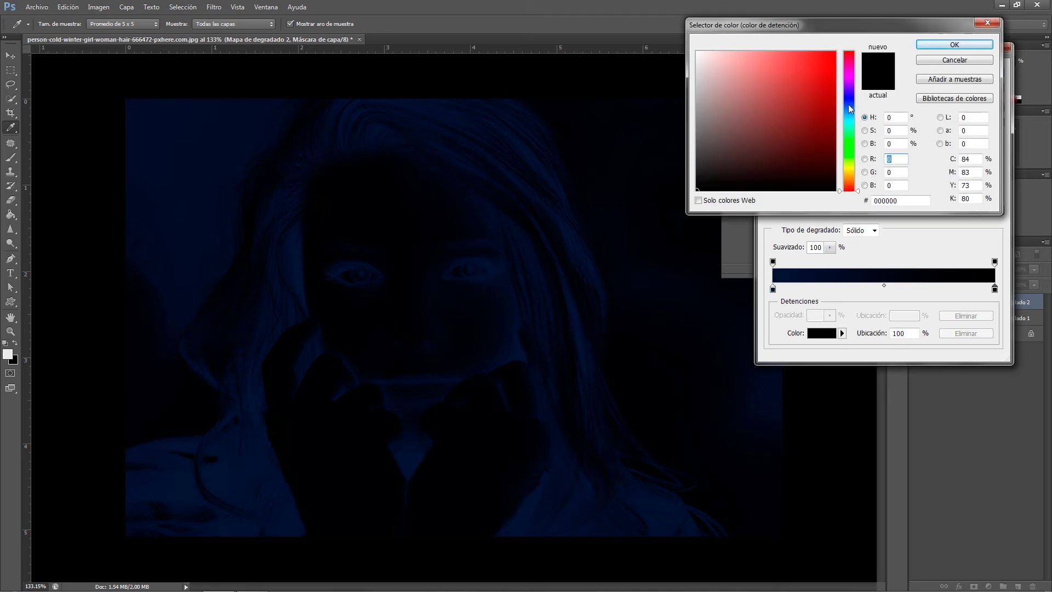
pyautogui.click(852, 112)
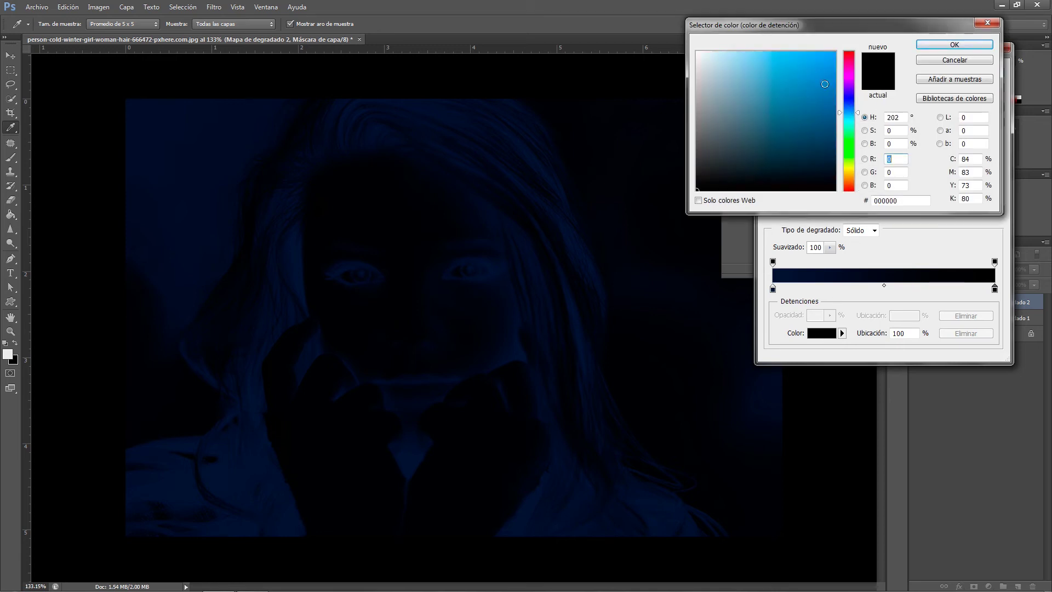
pyautogui.moveTo(755, 57); pyautogui.dragTo(743, 50)
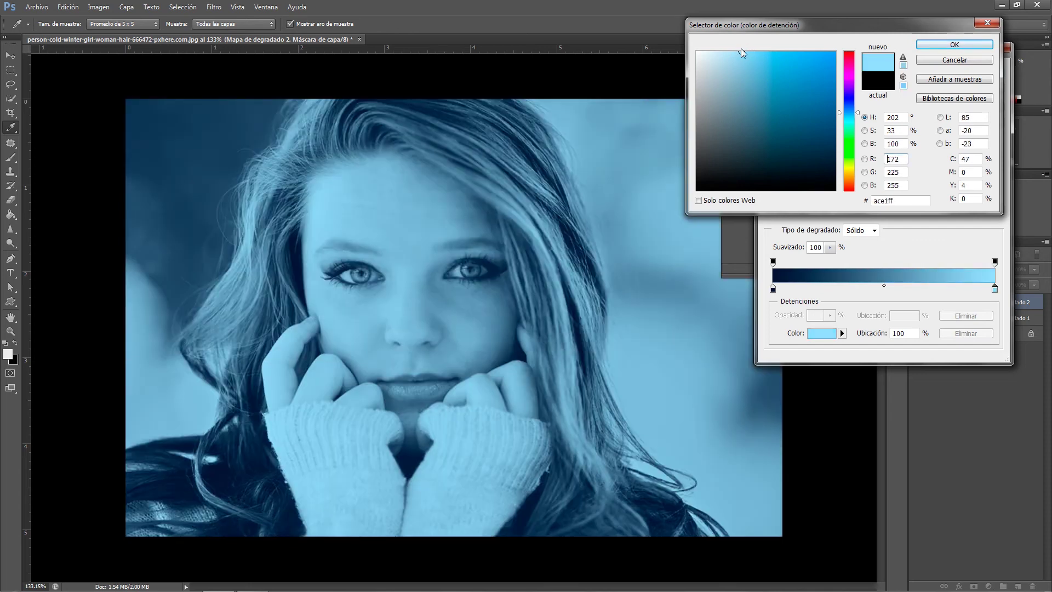
pyautogui.click(945, 48)
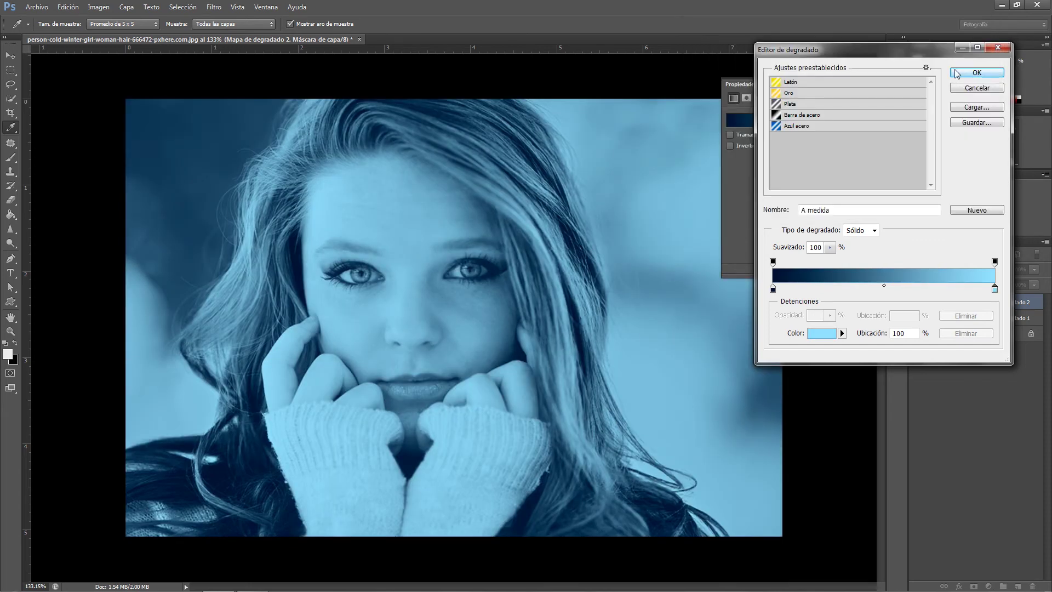
pyautogui.click(968, 73)
pyautogui.press('b')
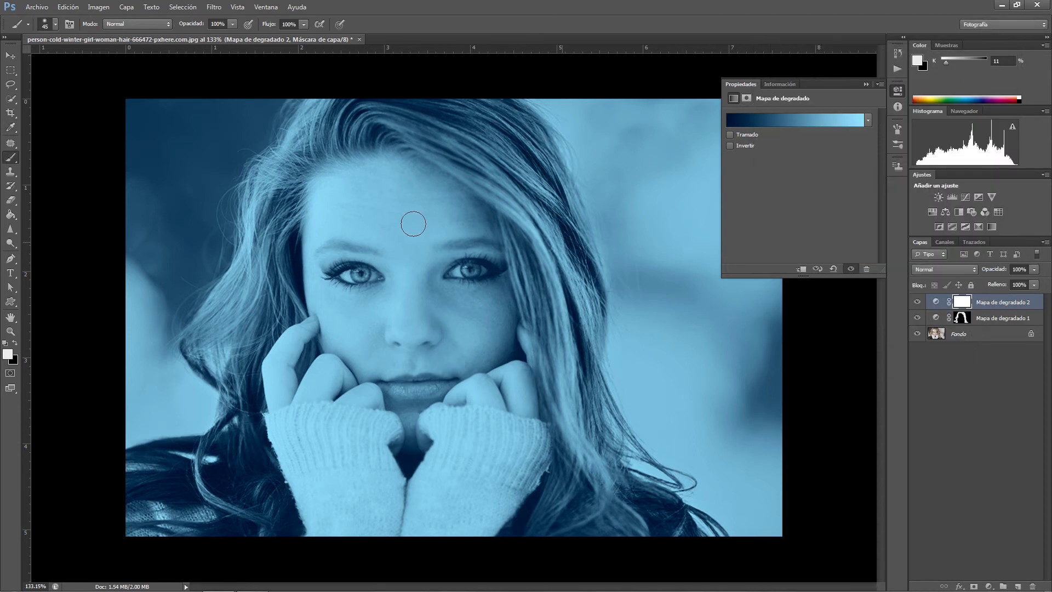
# Step: Invert the blue gradient map's mask to hide it, then enlarge the brush to about 96 px
pyautogui.click(747, 99)
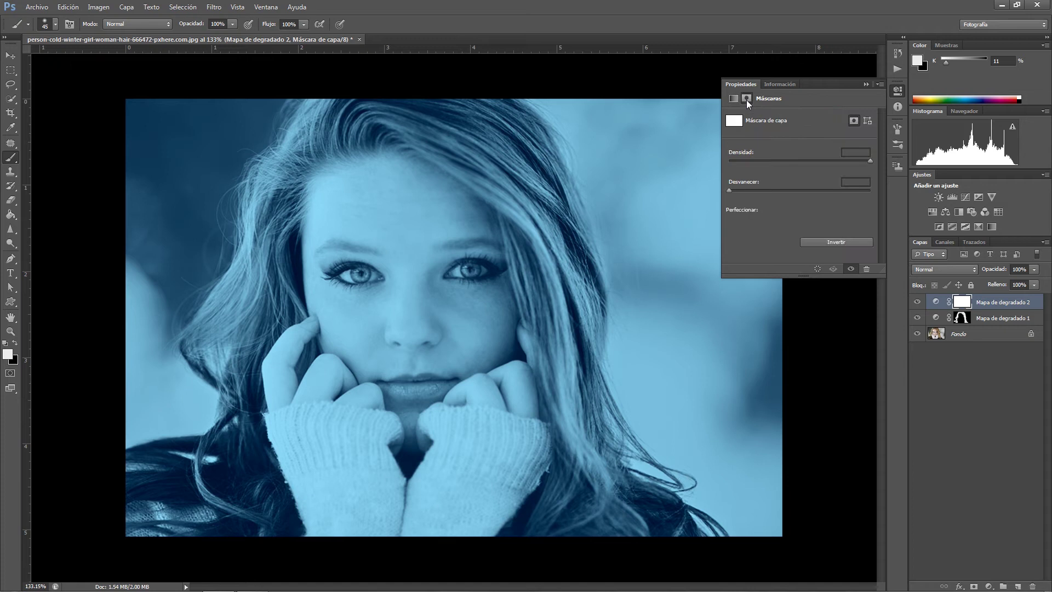
pyautogui.click(823, 241)
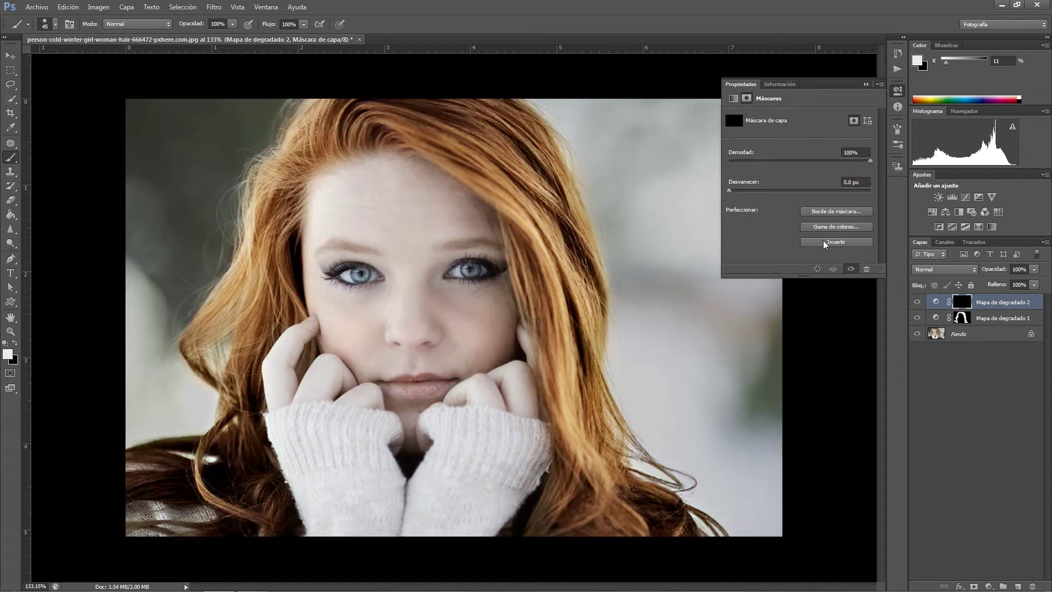
pyautogui.click(866, 85)
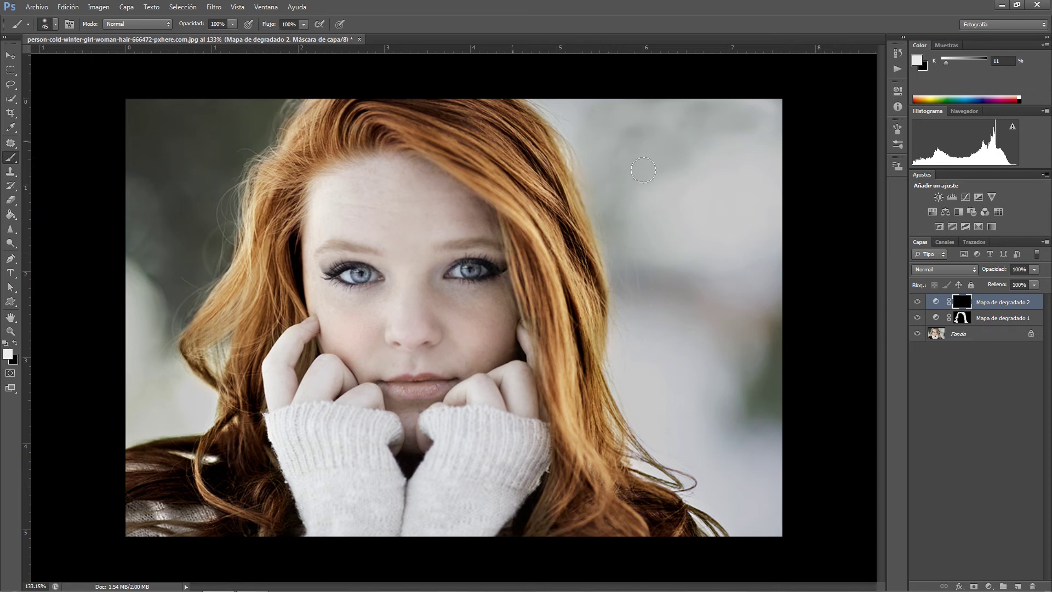
pyautogui.moveTo(646, 174); pyautogui.dragTo(697, 186)
# Step: Try Luz suave and Luz fuerte, settle on Superponer, and paint the upper-right background bluer
pyautogui.moveTo(733, 203); pyautogui.dragTo(700, 141)
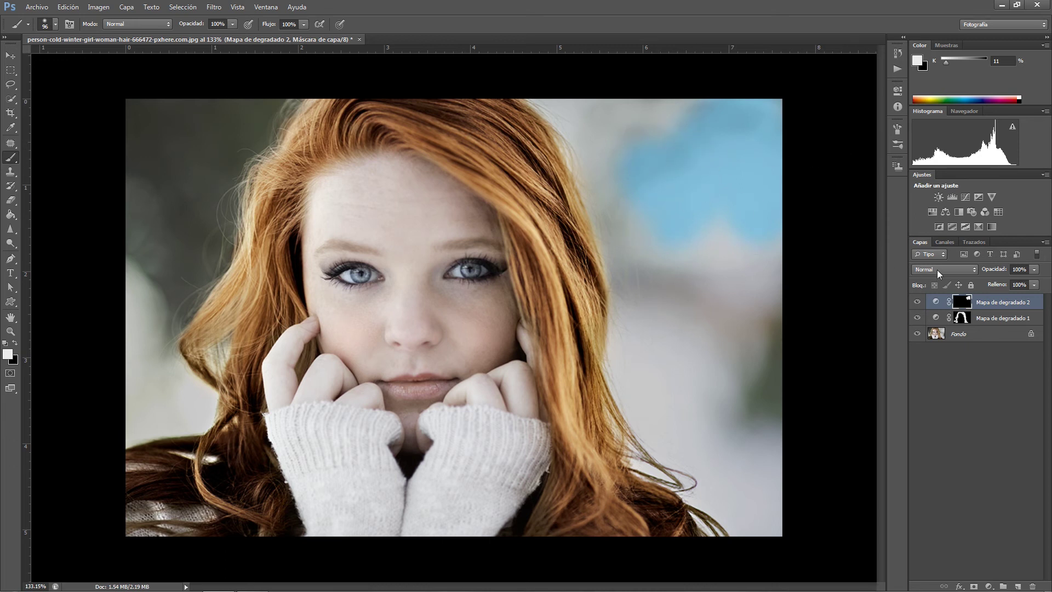
pyautogui.click(956, 270)
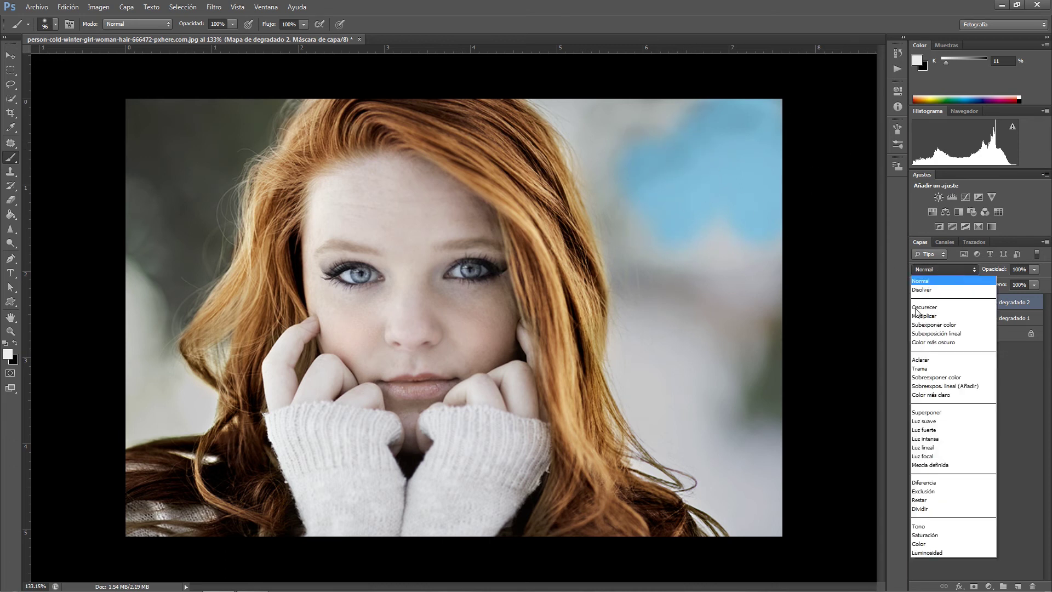
pyautogui.click(943, 414)
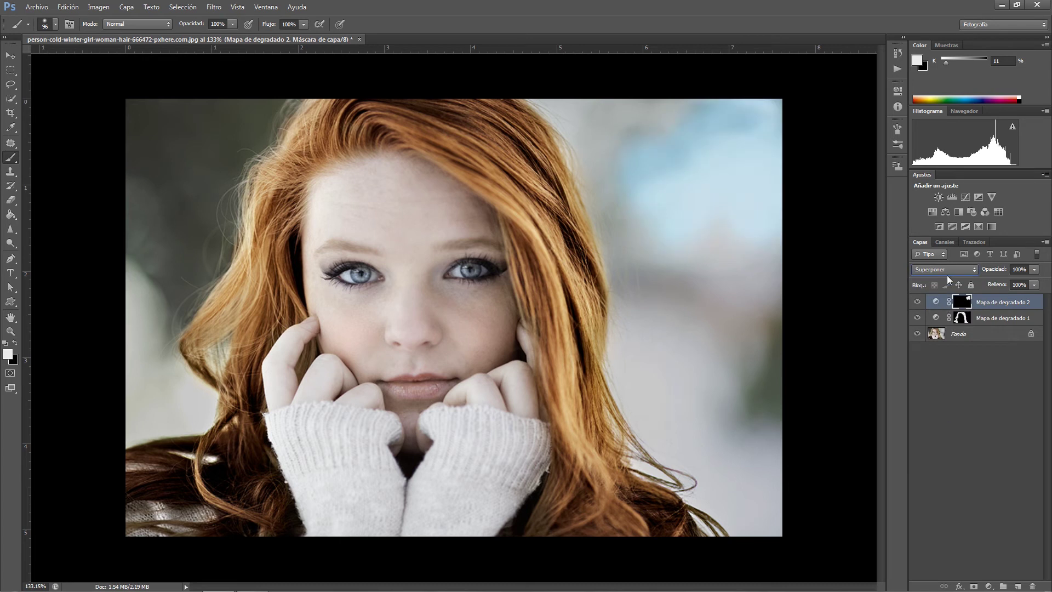
pyautogui.click(947, 271)
pyautogui.click(947, 413)
pyautogui.click(931, 268)
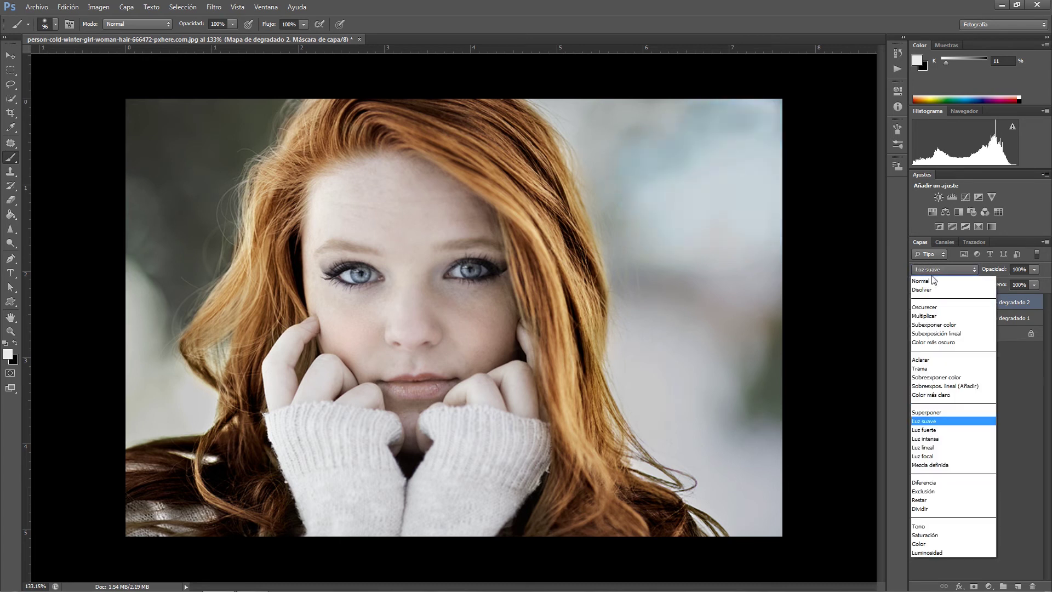
pyautogui.click(930, 429)
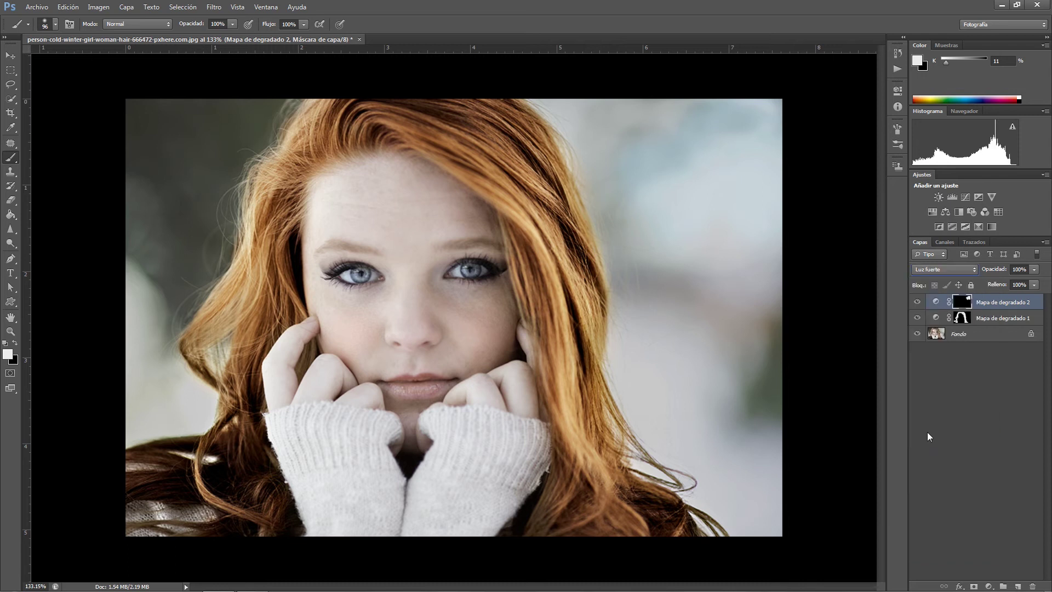
pyautogui.click(930, 270)
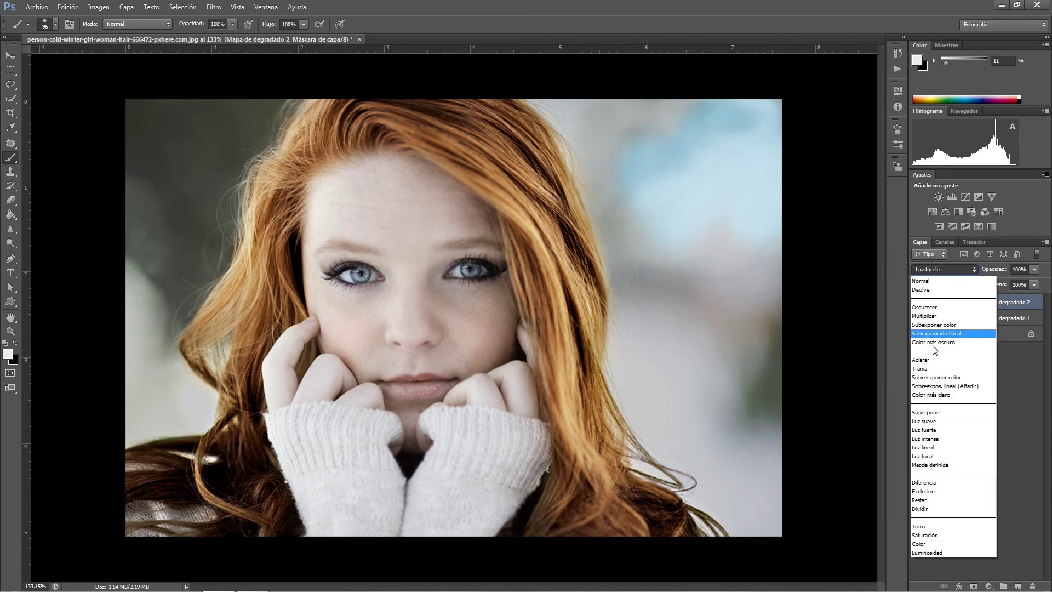
pyautogui.click(930, 412)
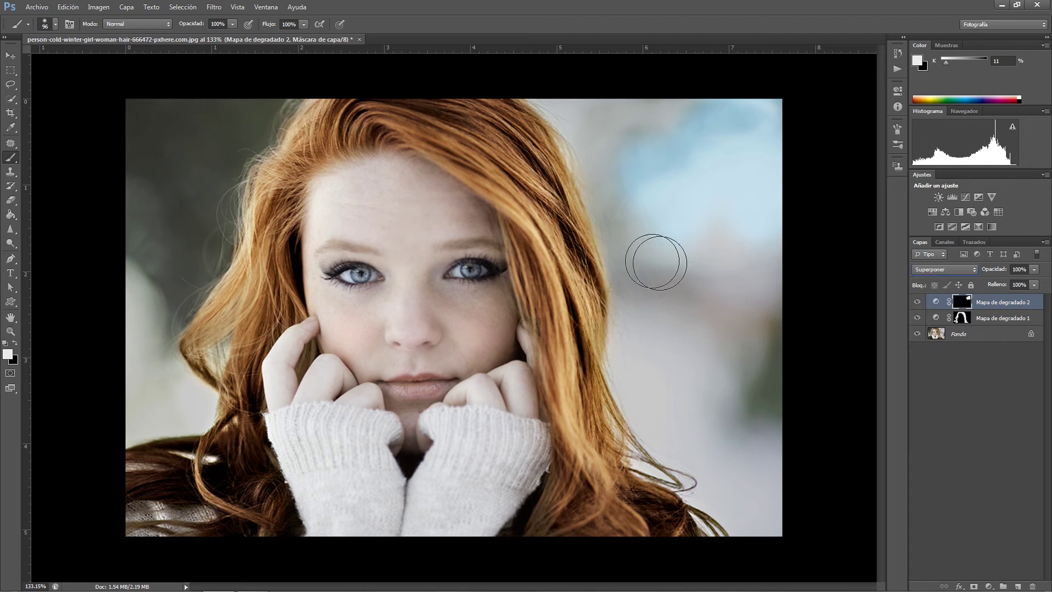
pyautogui.moveTo(599, 137)
pyautogui.mouseDown()
pyautogui.moveTo(634, 199)
pyautogui.moveTo(721, 433)
pyautogui.moveTo(745, 266)
pyautogui.moveTo(735, 301)
pyautogui.moveTo(688, 364)
pyautogui.moveTo(703, 236)
pyautogui.moveTo(735, 348)
pyautogui.moveTo(751, 512)
pyautogui.moveTo(762, 484)
pyautogui.moveTo(735, 493)
pyautogui.moveTo(662, 444)
pyautogui.moveTo(647, 411)
pyautogui.moveTo(664, 434)
pyautogui.moveTo(740, 270)
pyautogui.moveTo(637, 257)
pyautogui.moveTo(602, 148)
pyautogui.moveTo(549, 69)
pyautogui.mouseUp()
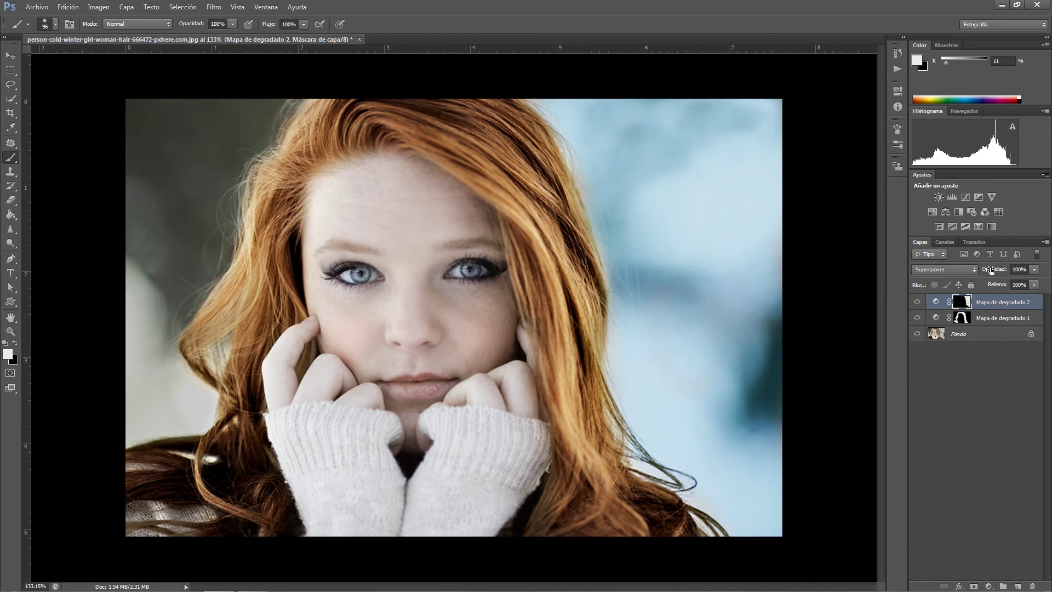
# Step: Lower the second gradient map's opacity to 62%
pyautogui.click(1035, 269)
pyautogui.click(1013, 280)
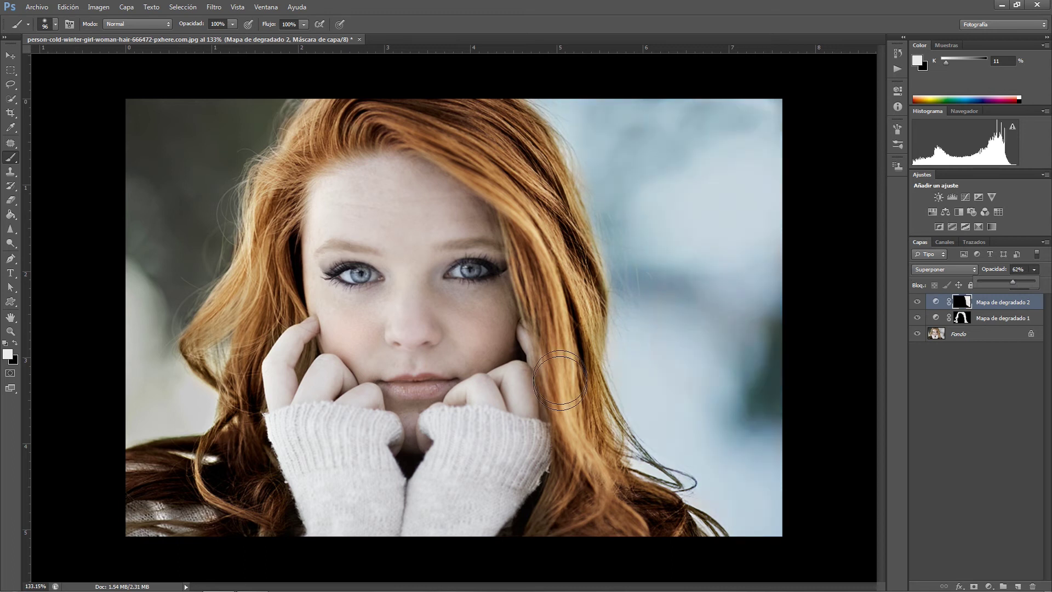
pyautogui.click(169, 146)
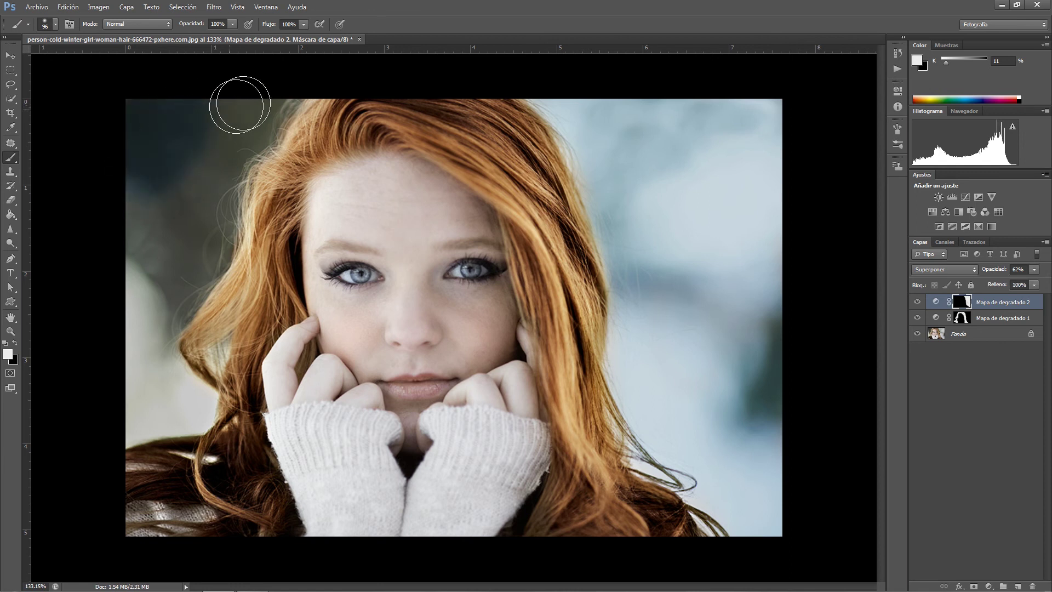
# Step: Paint the blue tint down the left background, switch to black, and select both gradient maps
pyautogui.moveTo(240, 104); pyautogui.dragTo(175, 378)
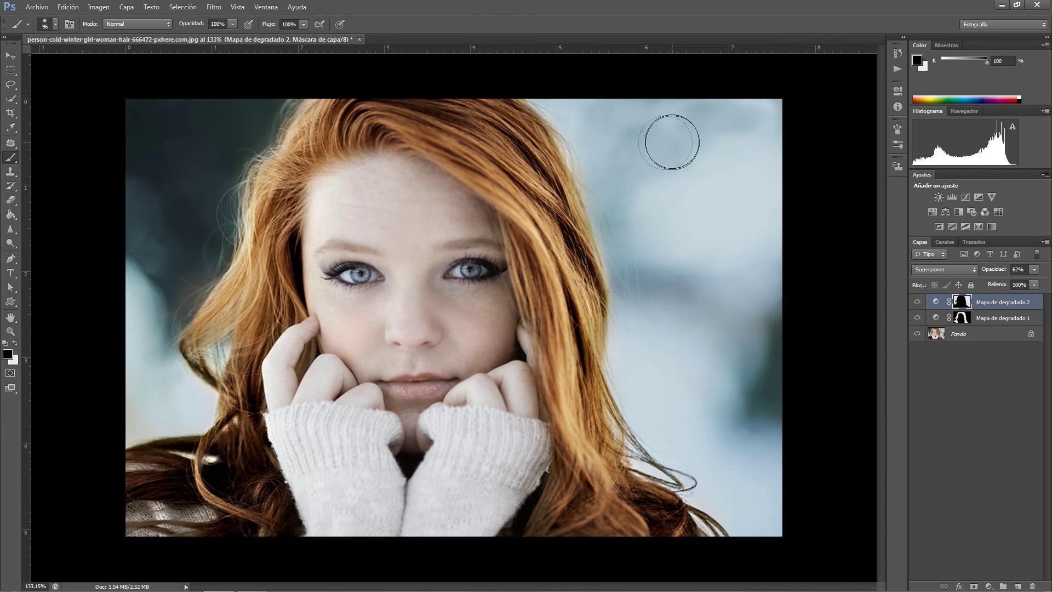
pyautogui.press('x')
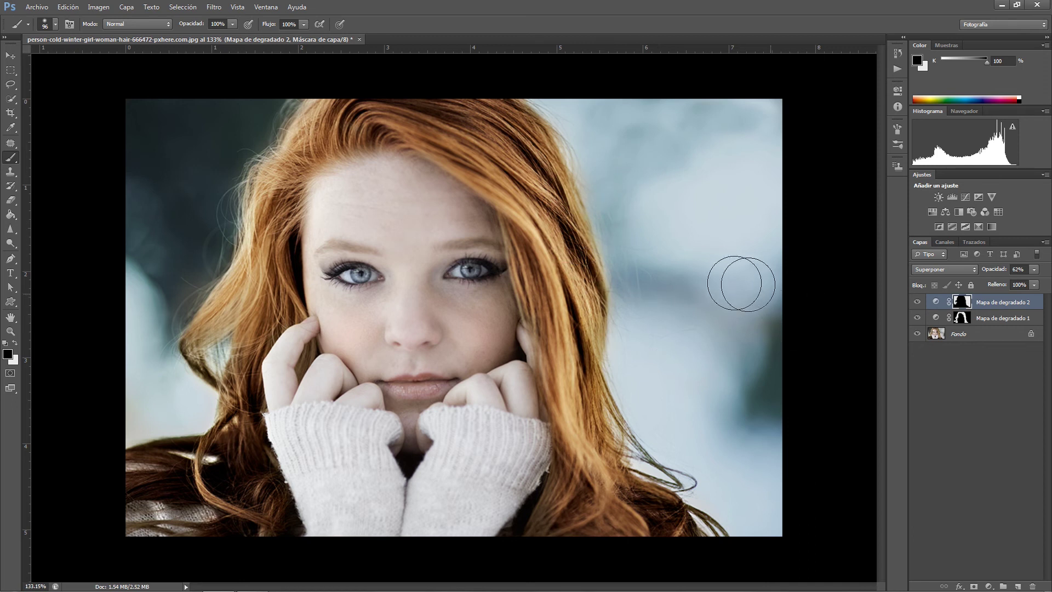
pyautogui.keyDown('shift'); pyautogui.click(1001, 322); pyautogui.keyUp('shift')
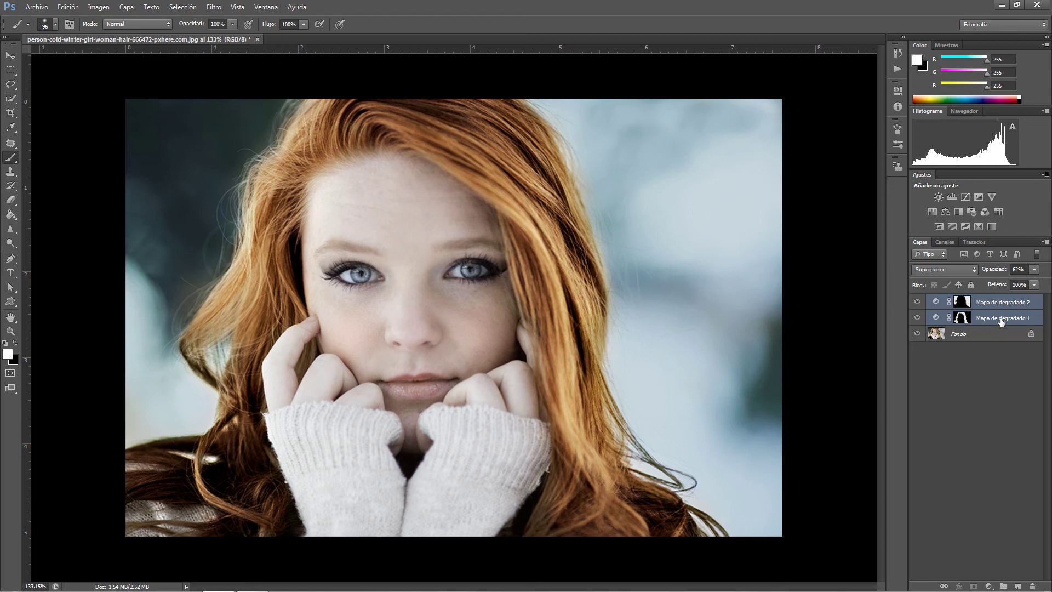
# Step: Group both gradient maps into Grupo 1, toggle its visibility to compare, then expand it
pyautogui.hotkey('ctrl', 'g')
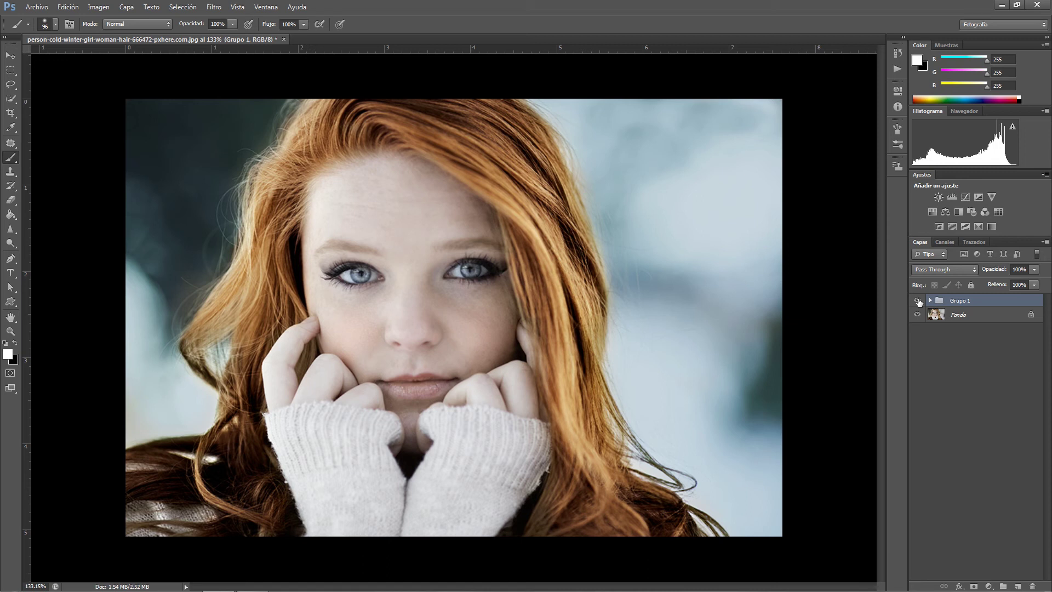
pyautogui.click(917, 301)
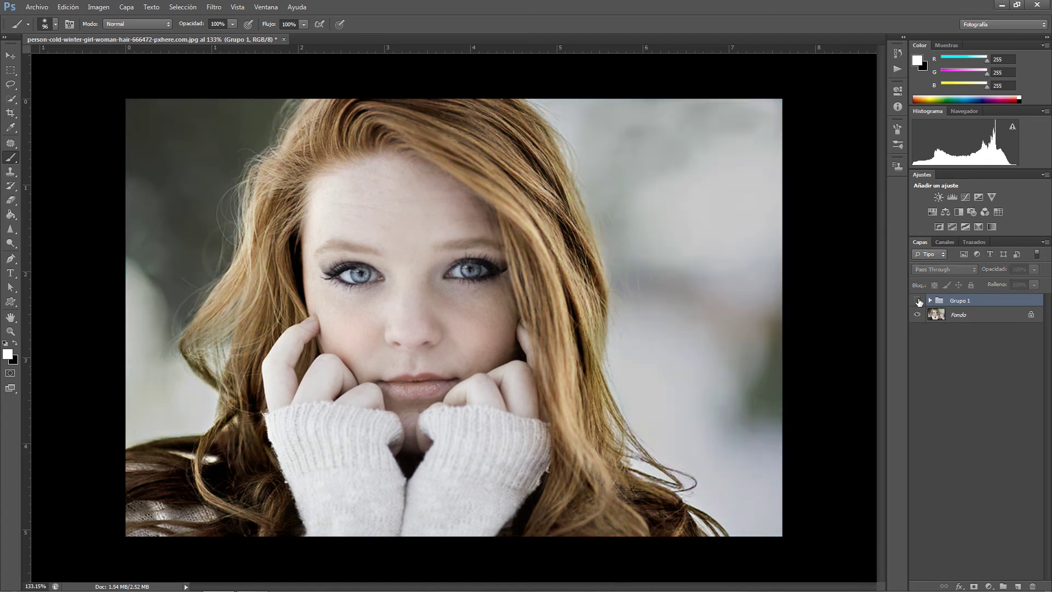
pyautogui.click(919, 301)
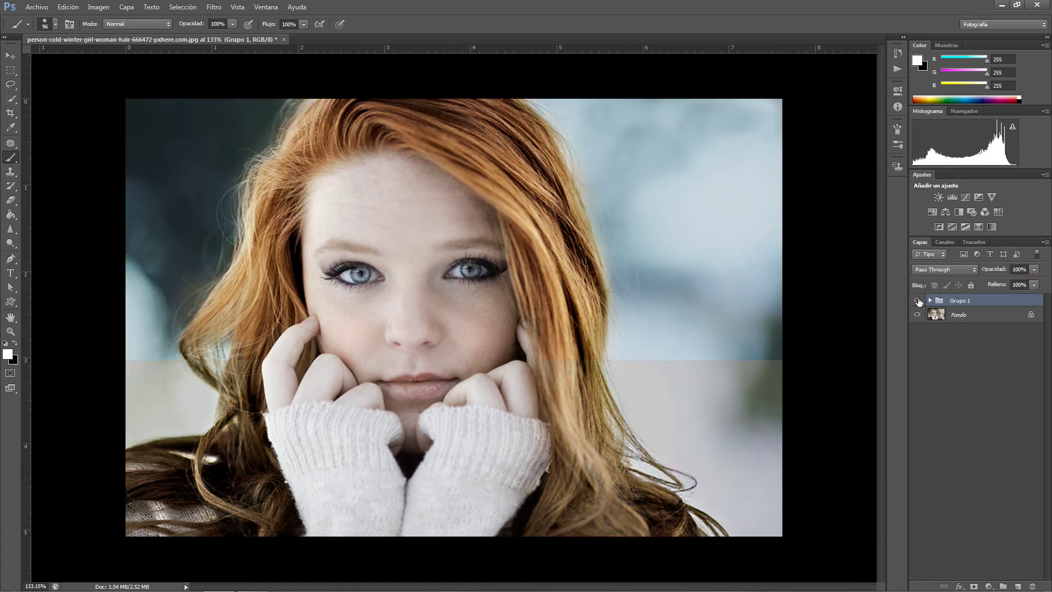
pyautogui.click(918, 301)
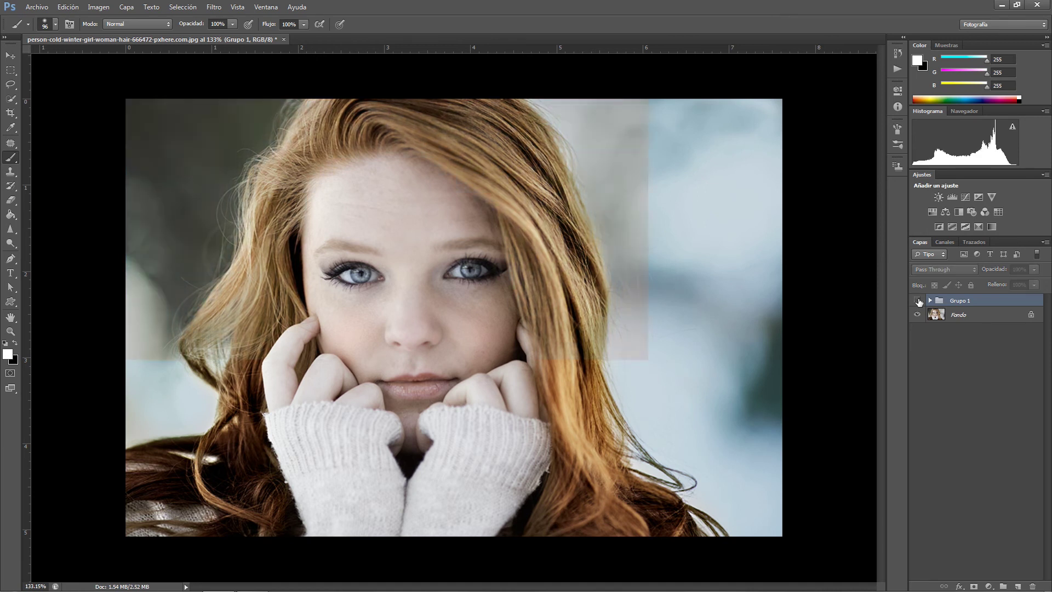
pyautogui.click(917, 301)
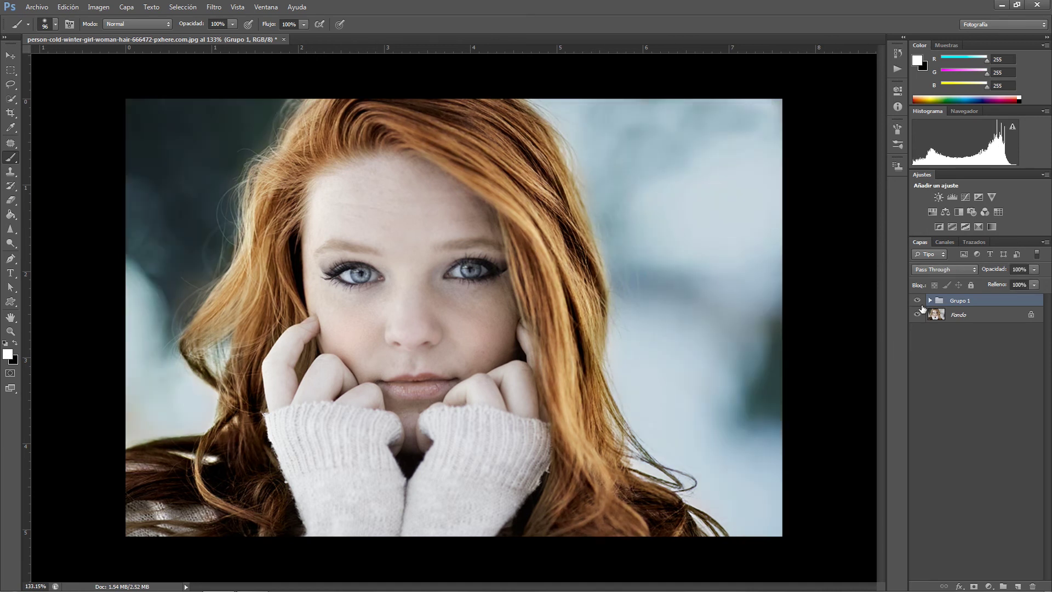
pyautogui.click(929, 301)
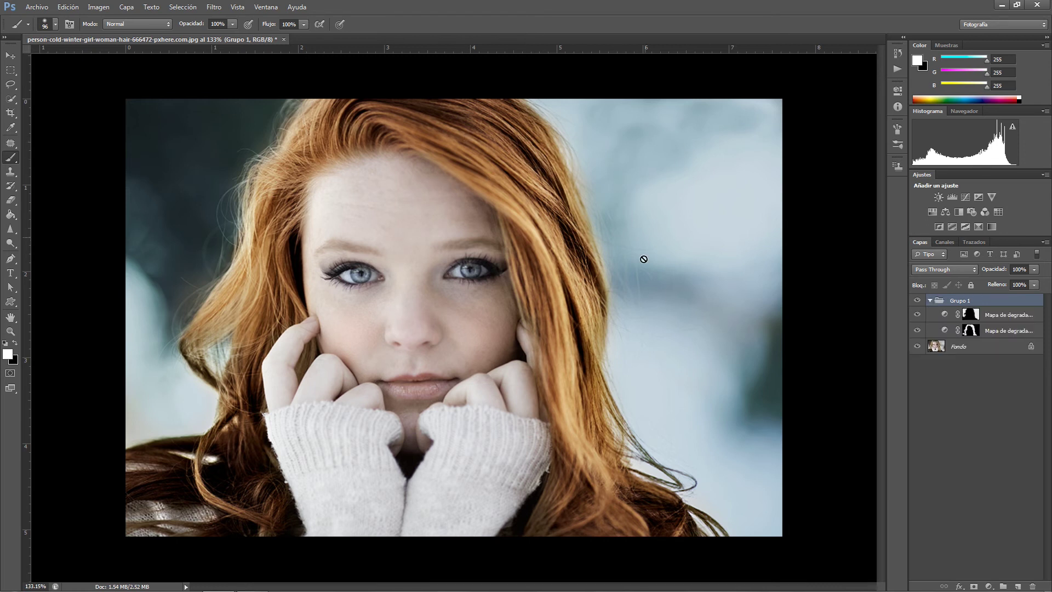
# Step: Set Mapa de degradado 1 to 41% opacity and toggle the group to compare
pyautogui.click(1005, 317)
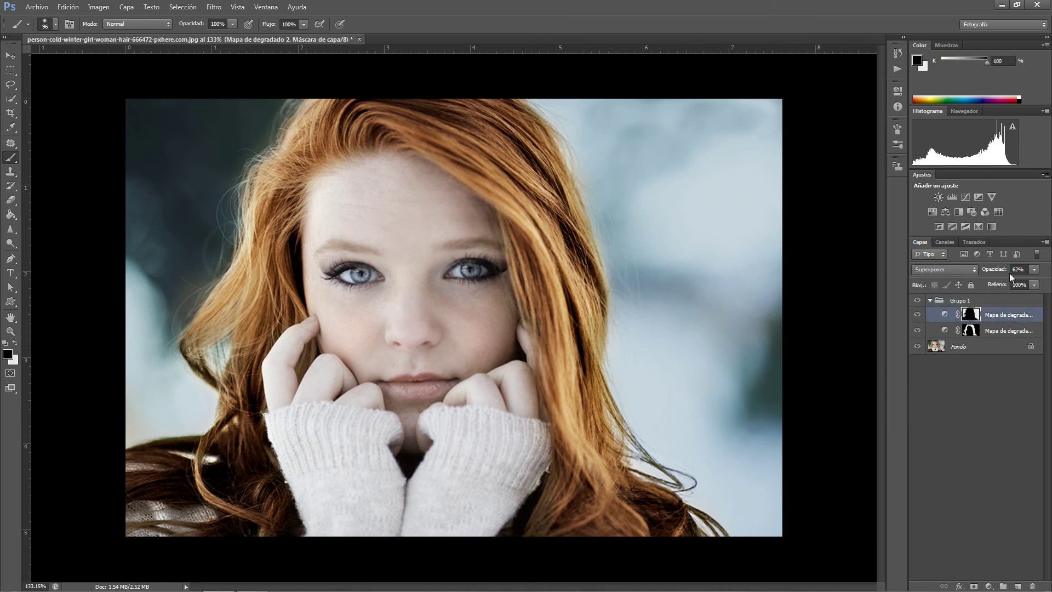
pyautogui.click(1006, 331)
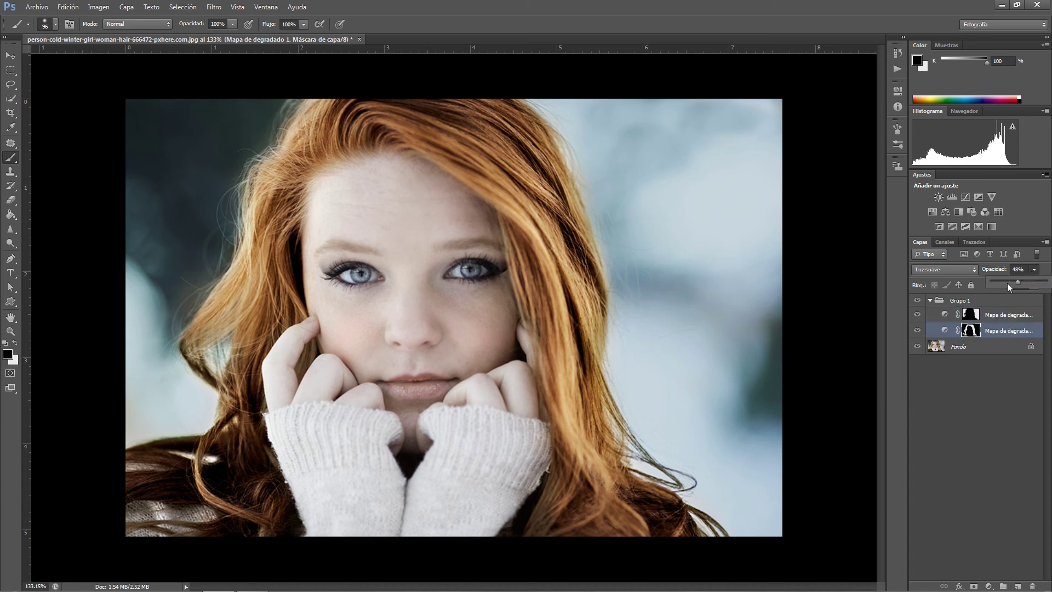
pyautogui.click(1007, 282)
pyautogui.moveTo(1011, 283); pyautogui.dragTo(1011, 283)
pyautogui.moveTo(1013, 284); pyautogui.dragTo(1014, 284)
pyautogui.click(917, 300)
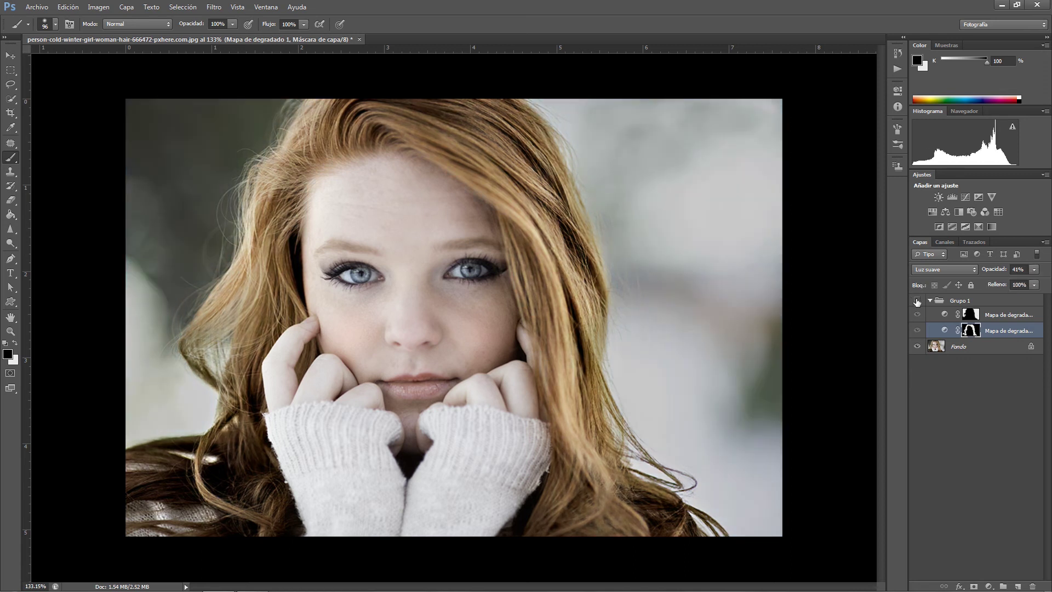
pyautogui.click(917, 301)
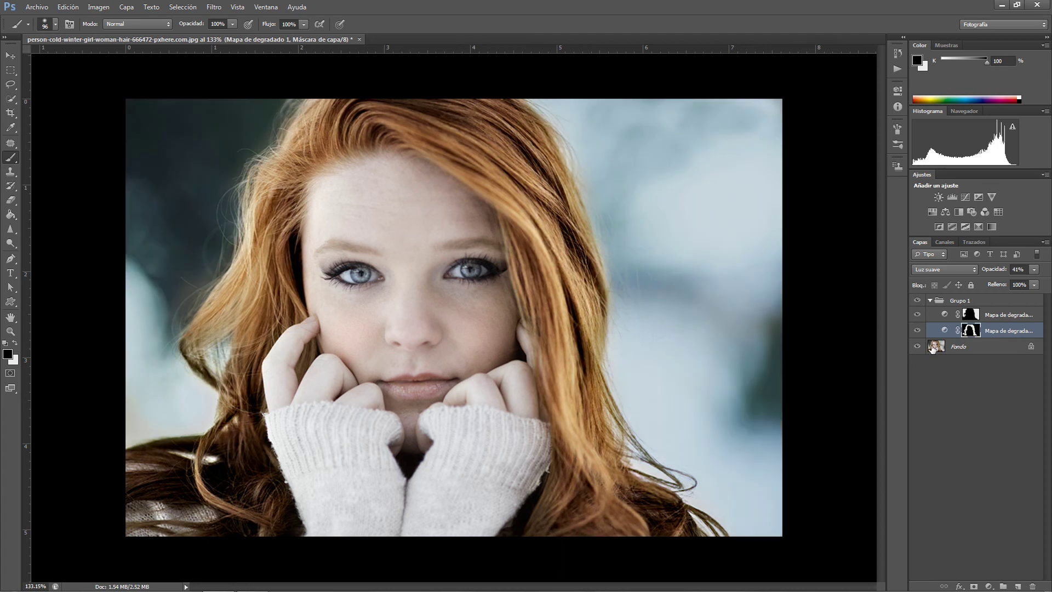
# Step: Test Grupo 1's opacity at 54%, 64% and 98%, then return it to 100%
pyautogui.click(1003, 315)
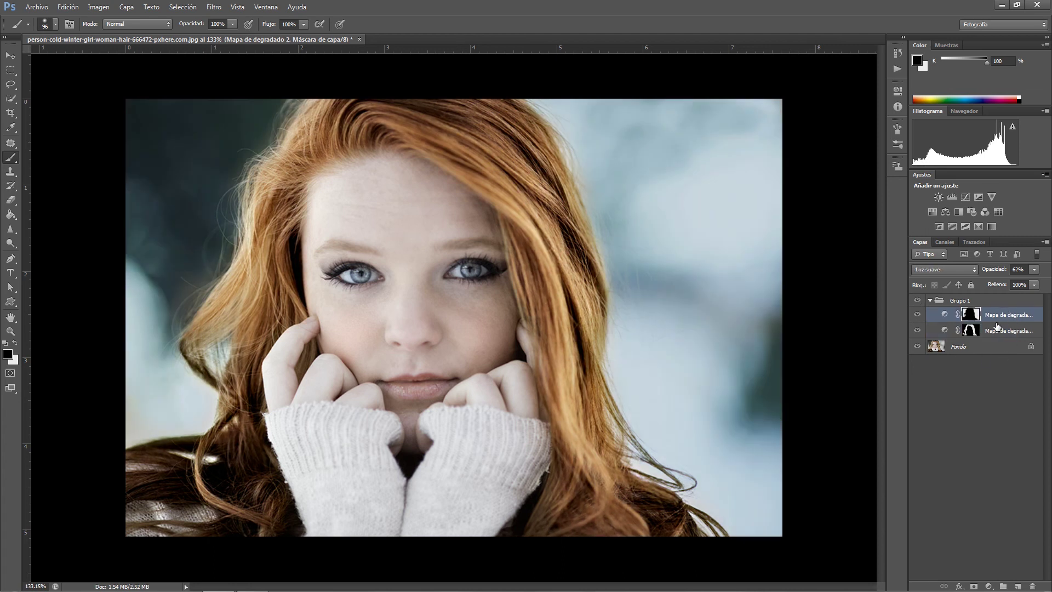
pyautogui.click(997, 309)
pyautogui.click(998, 303)
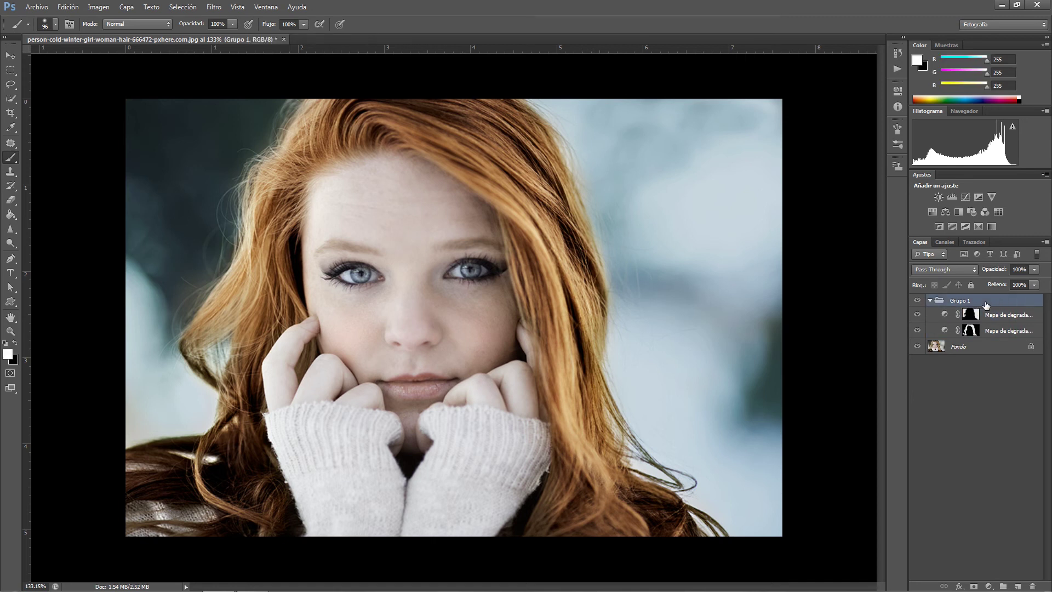
pyautogui.click(1034, 271)
pyautogui.click(1009, 282)
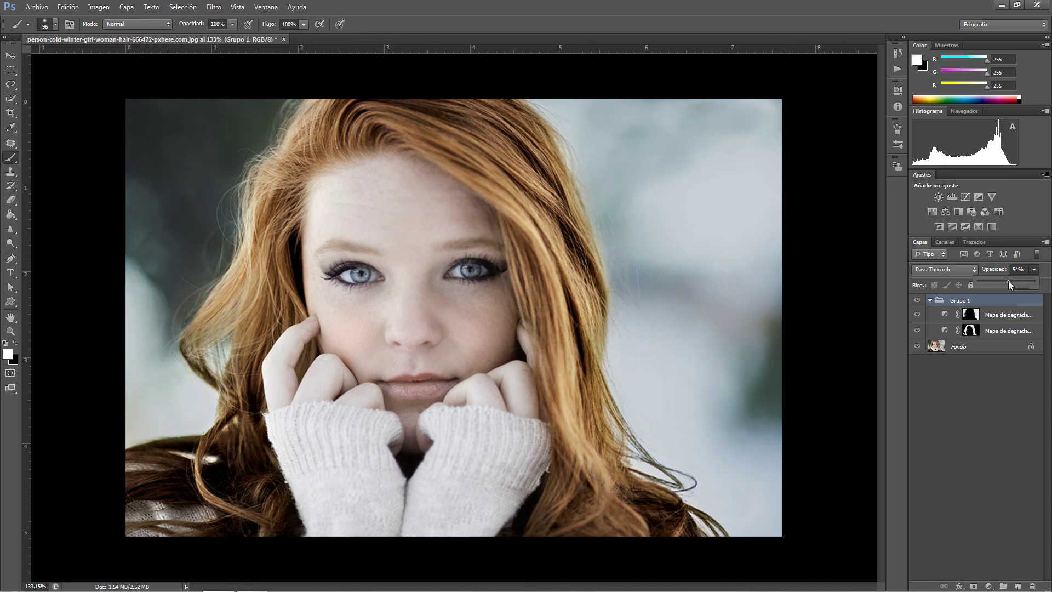
pyautogui.click(1014, 281)
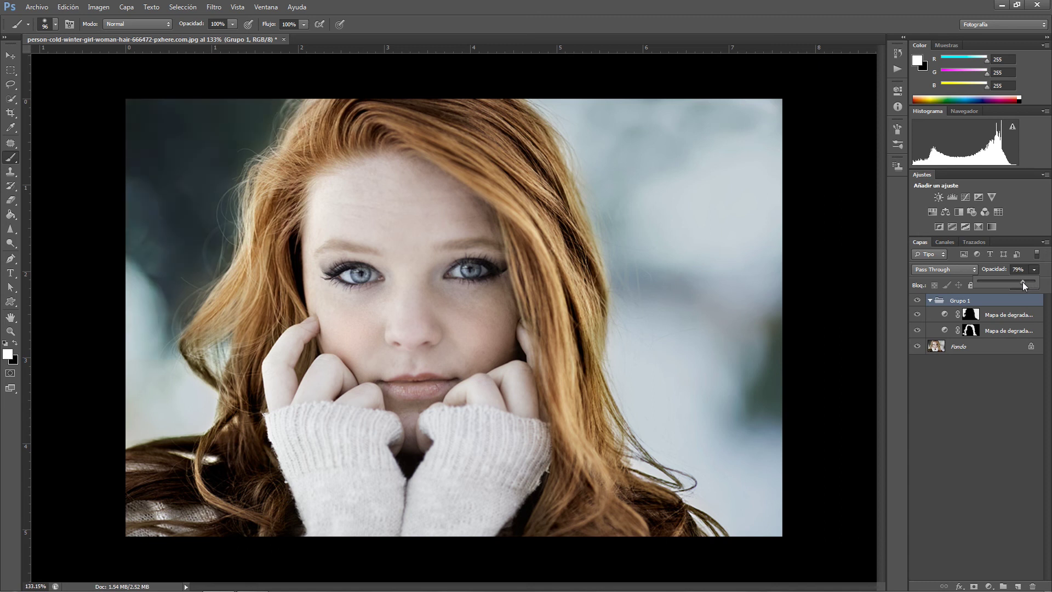
pyautogui.click(1033, 281)
pyautogui.moveTo(1033, 282); pyautogui.dragTo(1044, 284)
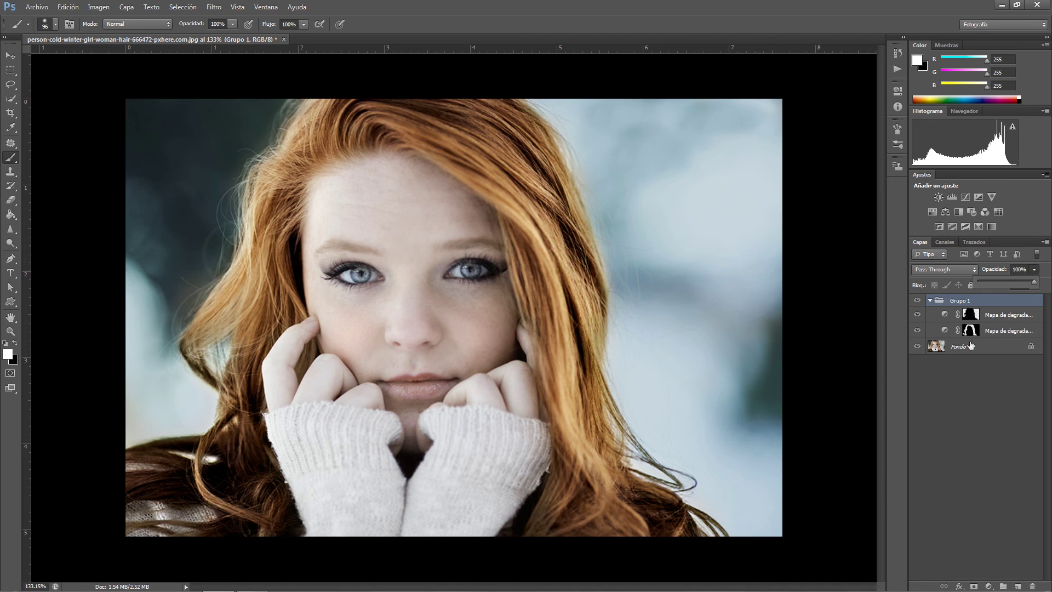
# Step: On Mapa de degradado 2's mask, paint over both eyes with a 37 px light grey brush
pyautogui.click(1009, 316)
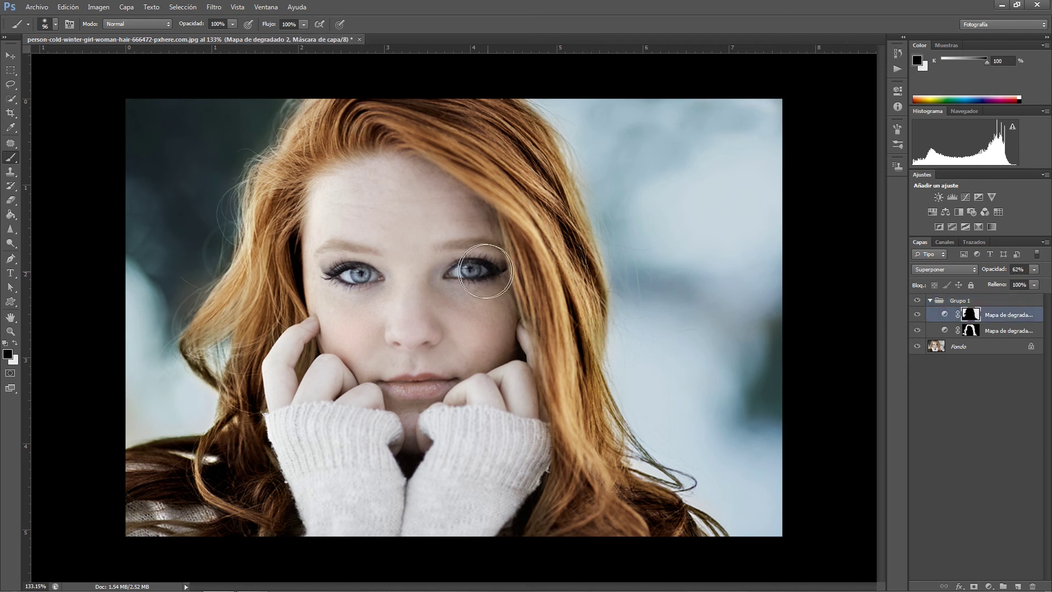
pyautogui.moveTo(467, 282); pyautogui.dragTo(446, 273)
pyautogui.click(16, 343)
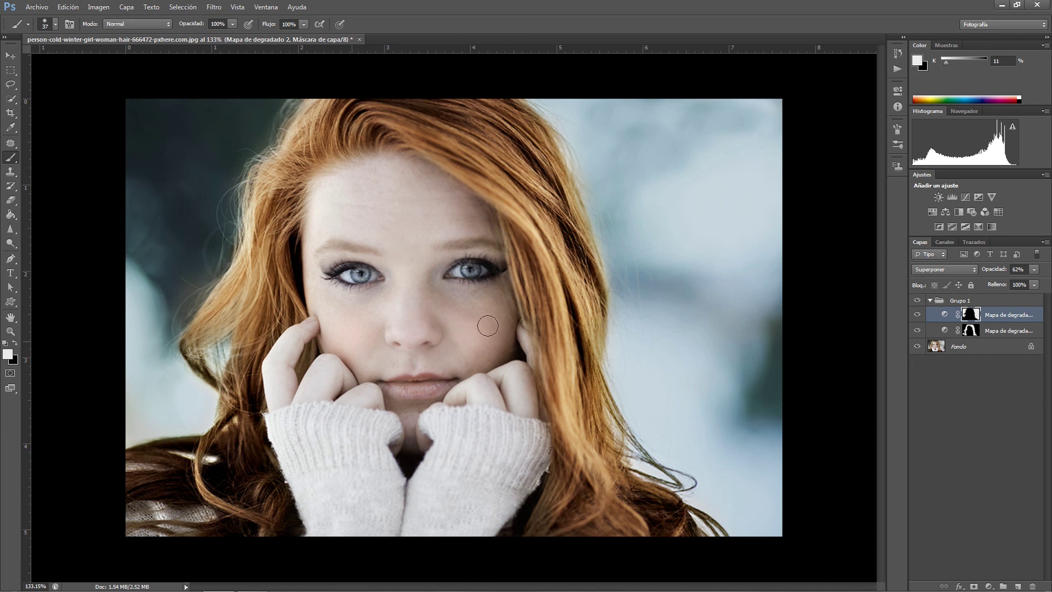
pyautogui.moveTo(472, 269); pyautogui.dragTo(471, 270)
pyautogui.moveTo(365, 272); pyautogui.dragTo(361, 274)
pyautogui.moveTo(375, 282); pyautogui.dragTo(336, 282)
pyautogui.moveTo(485, 289); pyautogui.dragTo(474, 272)
# Step: Set brush flow to 46% with airbrush build-up and brighten the right iris further
pyautogui.hotkey('shift', '0')
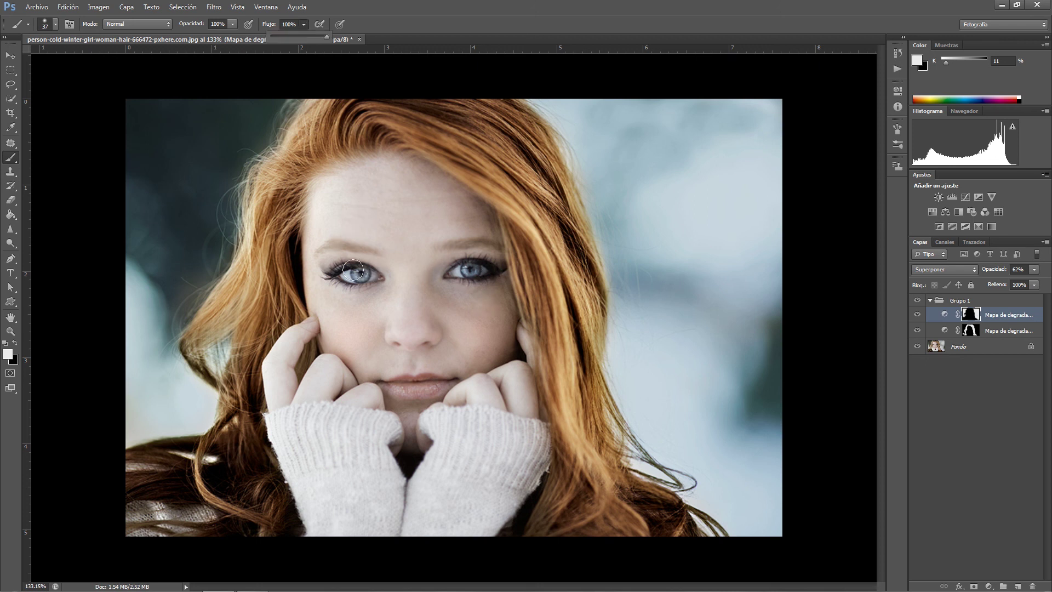
pyautogui.click(469, 269)
pyautogui.hotkey('shift', 'alt', 'p')
pyautogui.hotkey('shift', 'alt', 'p')
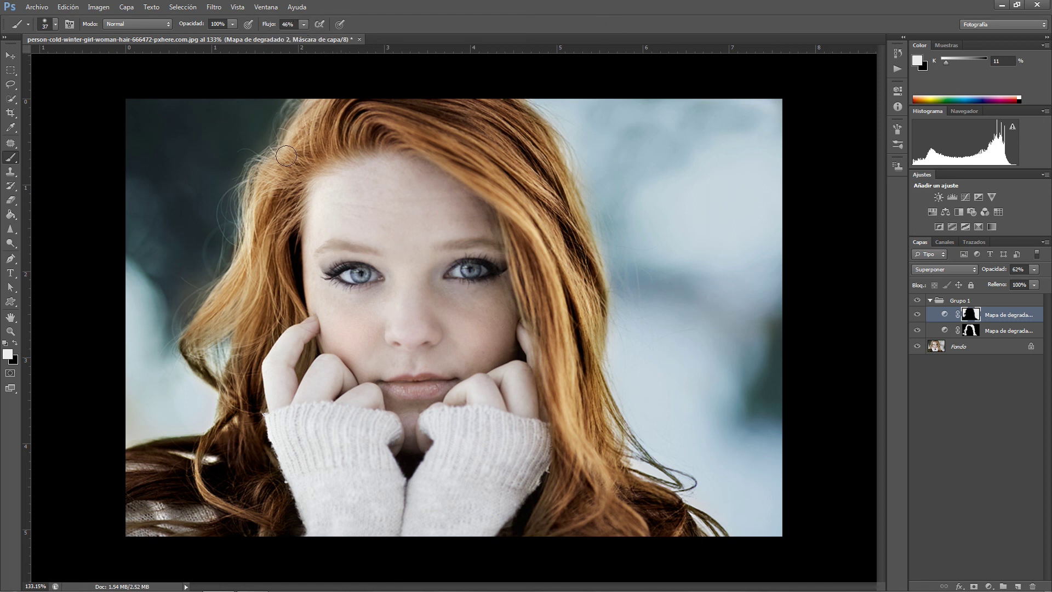
pyautogui.keyDown('alt'); pyautogui.rightClick(362, 277); pyautogui.keyUp('alt')
pyautogui.moveTo(465, 272); pyautogui.dragTo(474, 271)
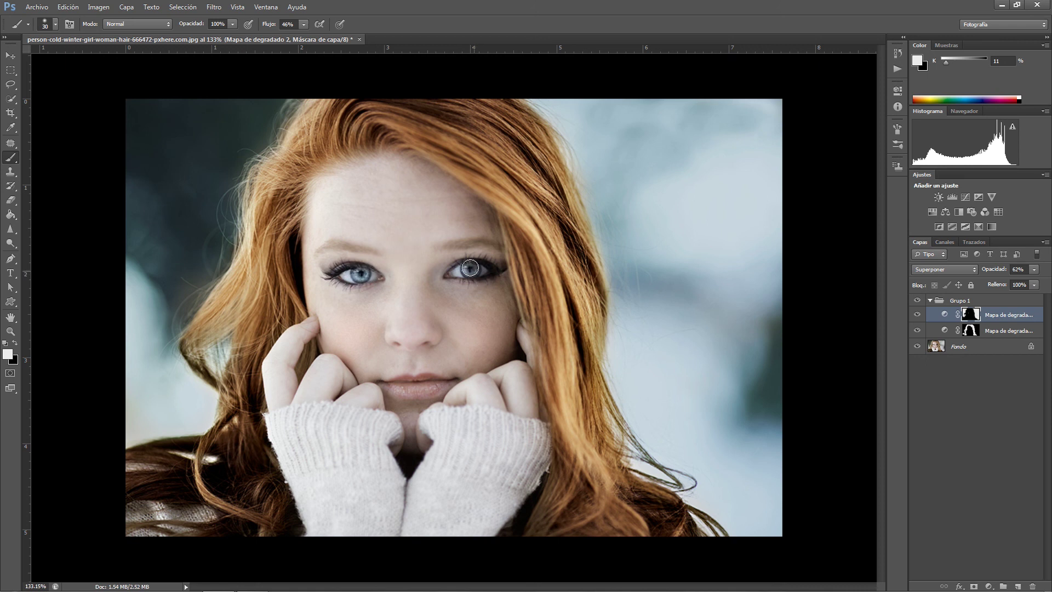